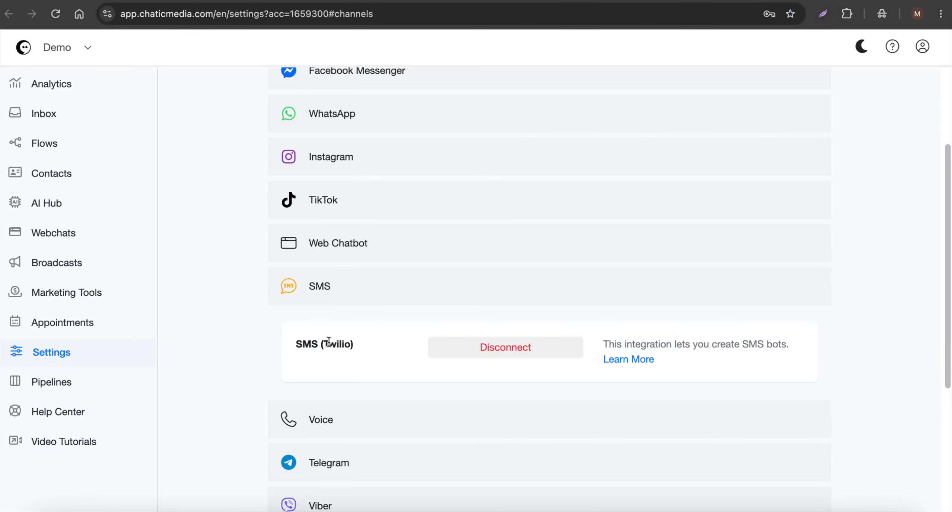
- Open the SMS Automation help article and read how to buy a Twilio number, connect it and collect customers' phone numbers
left_click(636, 358)
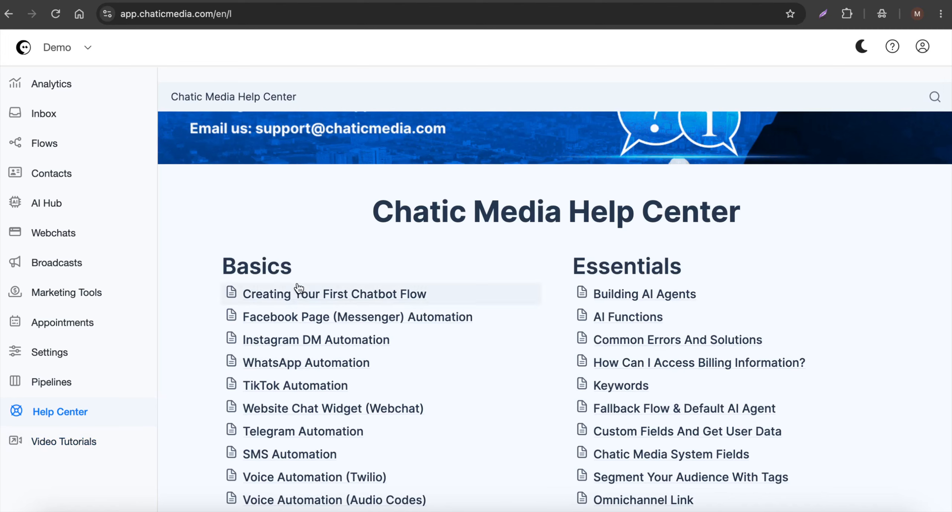
left_click(307, 454)
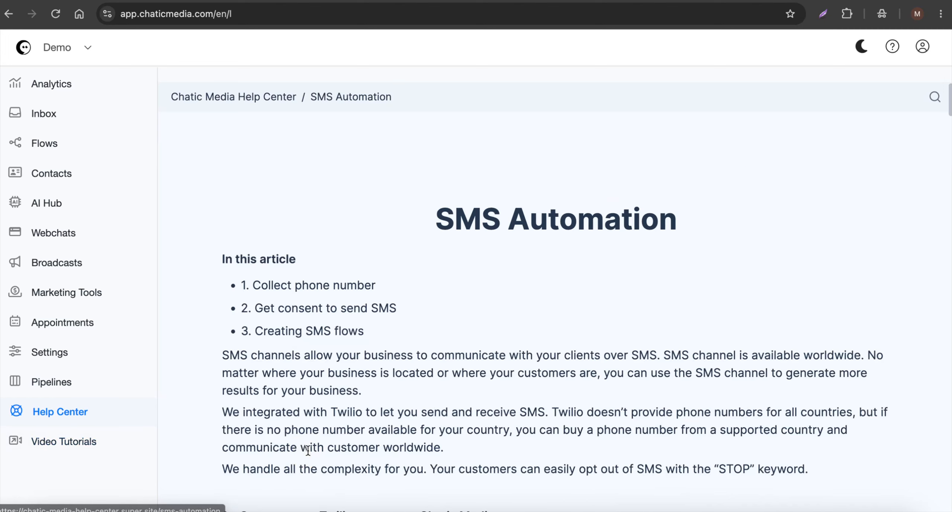
scroll(423, 393, "down", 8)
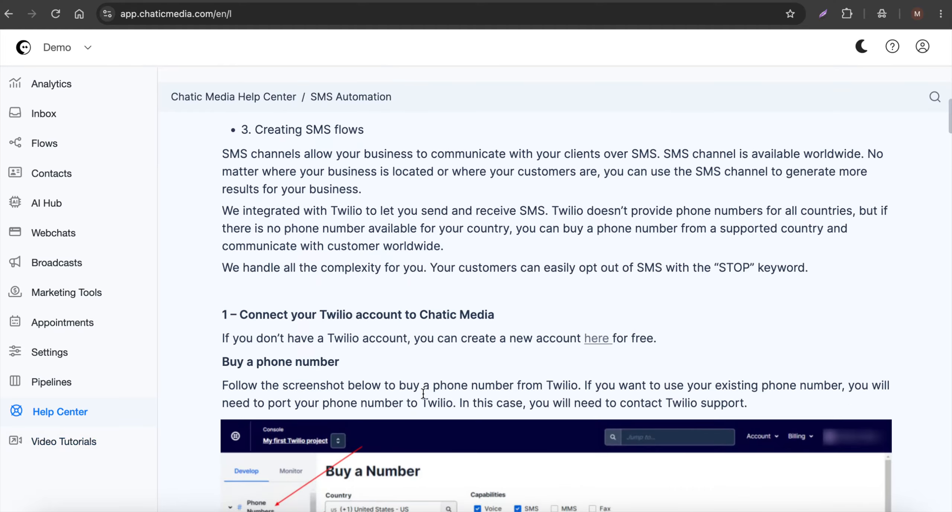
scroll(423, 393, "down", 4)
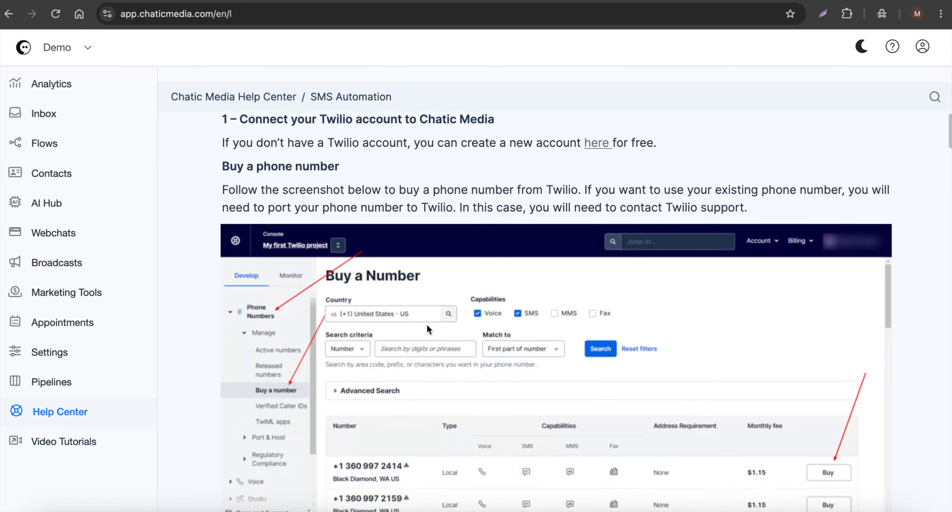
scroll(426, 323, "down", 2)
scroll(426, 322, "down", 10)
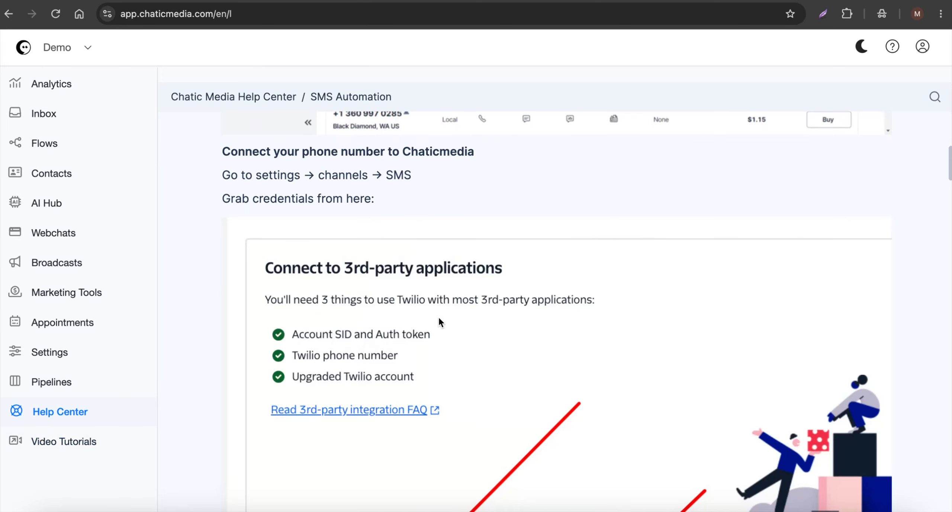
scroll(449, 319, "down", 8)
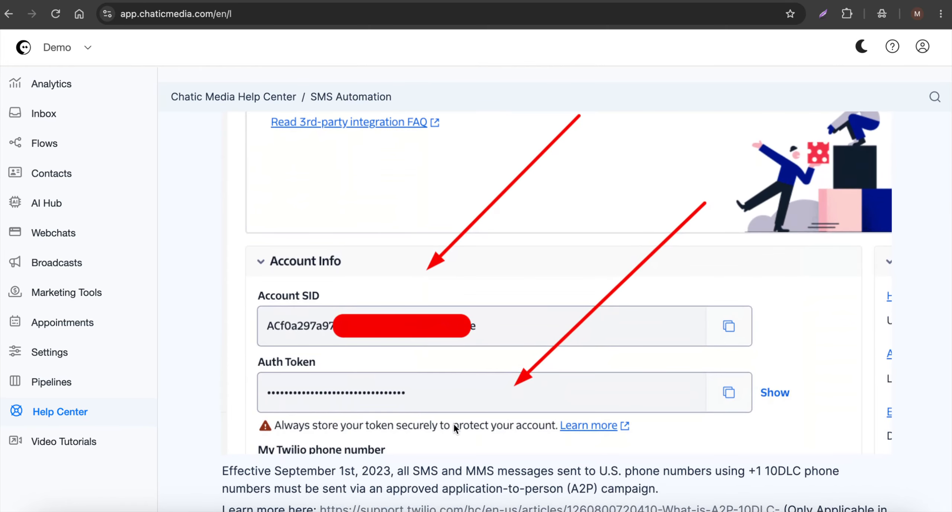
scroll(453, 423, "down", 6)
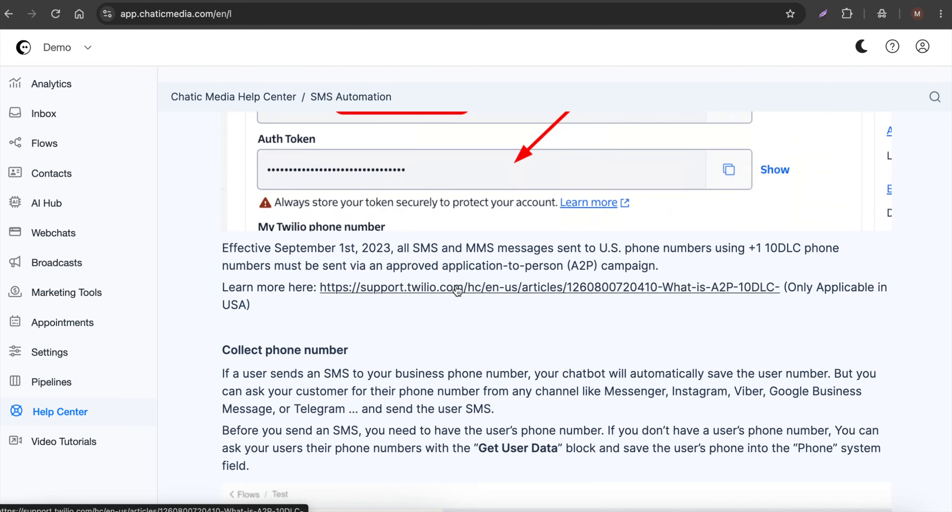
scroll(475, 329, "down", 10)
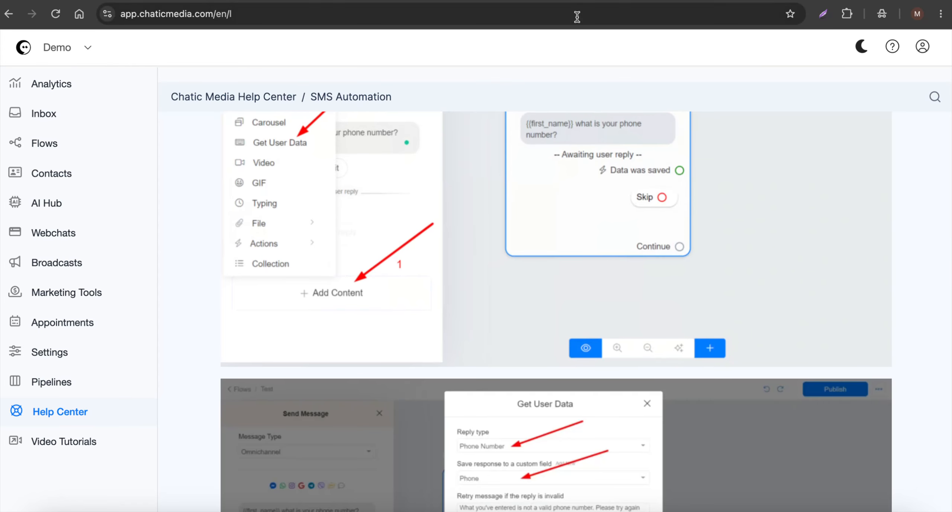
scroll(469, 281, "down", 10)
- Return to the account settings and open the learn-more help for the OpenAI ChatGPT integration
left_click(539, 1)
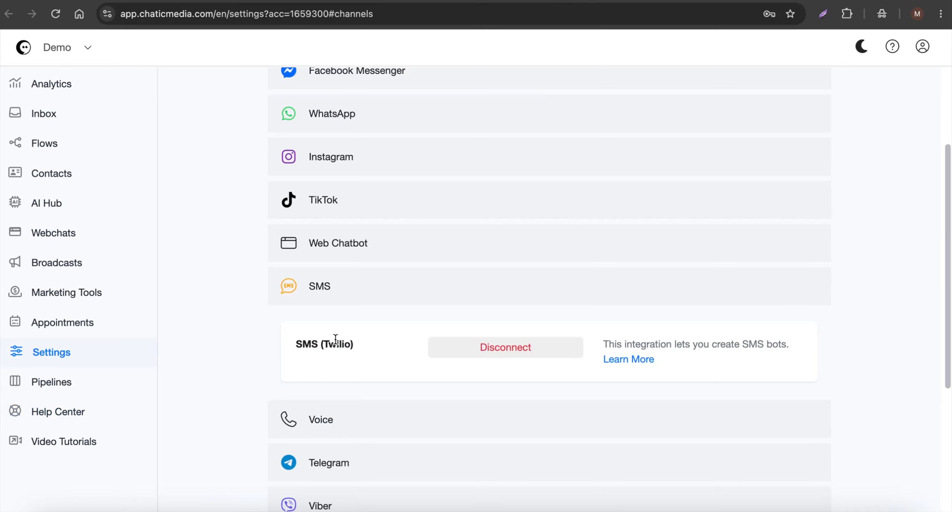
left_click(328, 291)
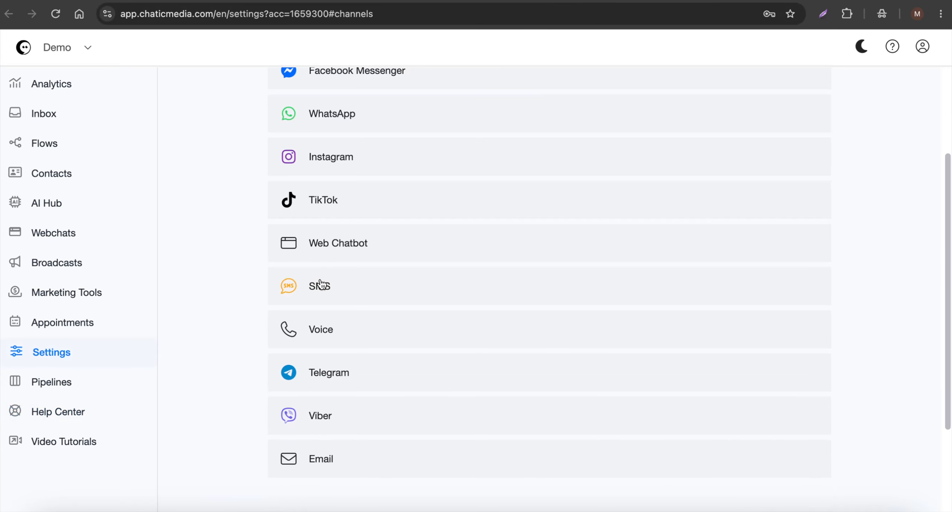
scroll(320, 285, "up", 4)
left_click(417, 146)
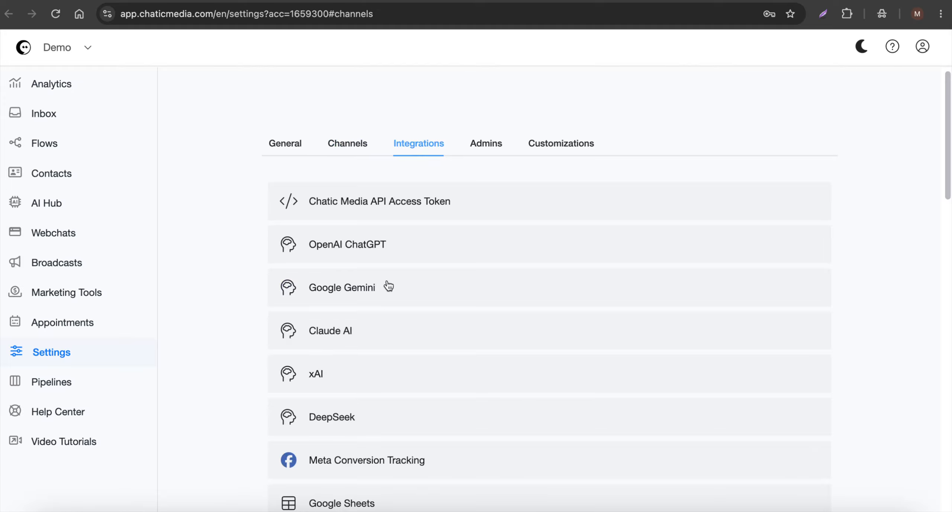
left_click(347, 246)
left_click(707, 328)
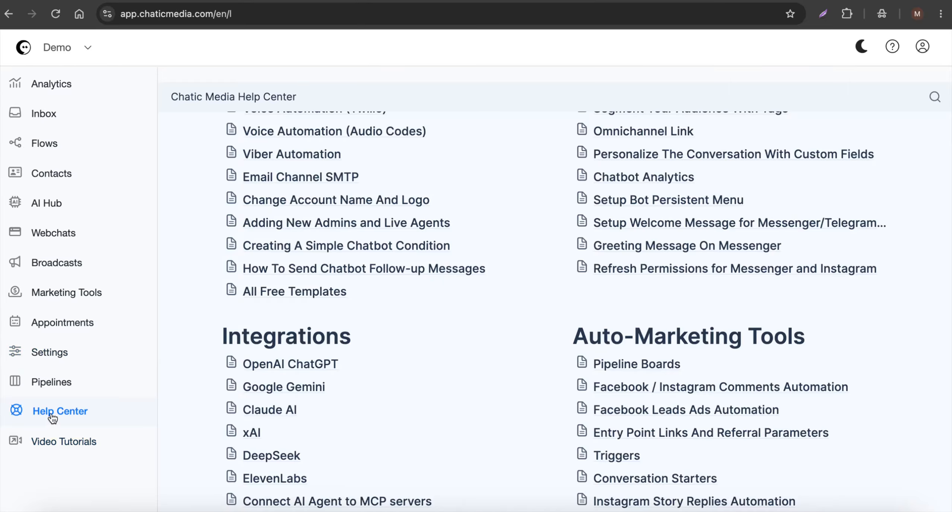
- Read the OpenAI ChatGPT help article on getting and connecting an API key, and return to the Help Center home page
left_click(309, 357)
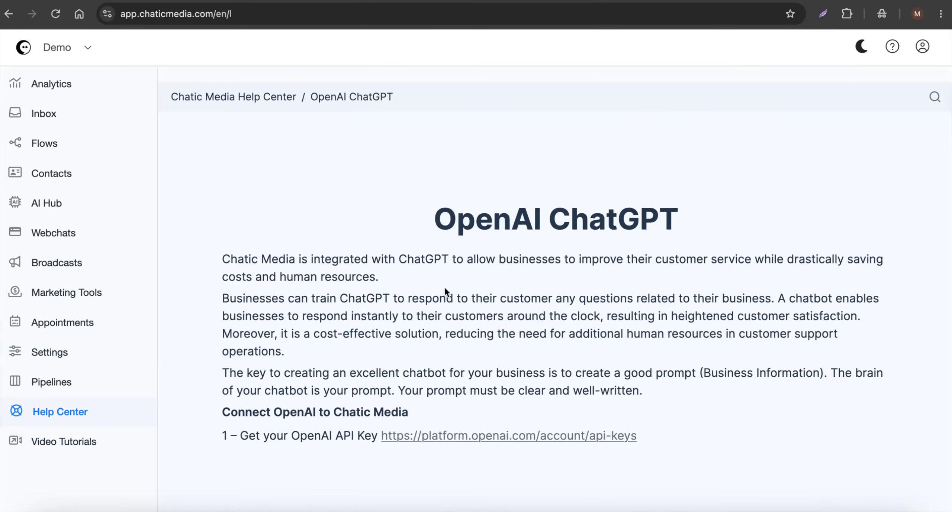
scroll(444, 285, "down", 5)
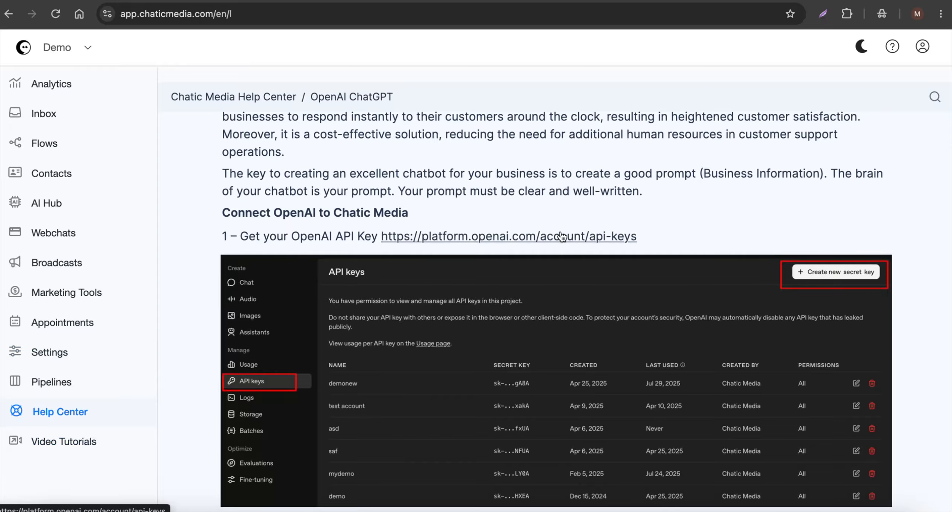
scroll(551, 245, "down", 10)
scroll(539, 247, "up", 10)
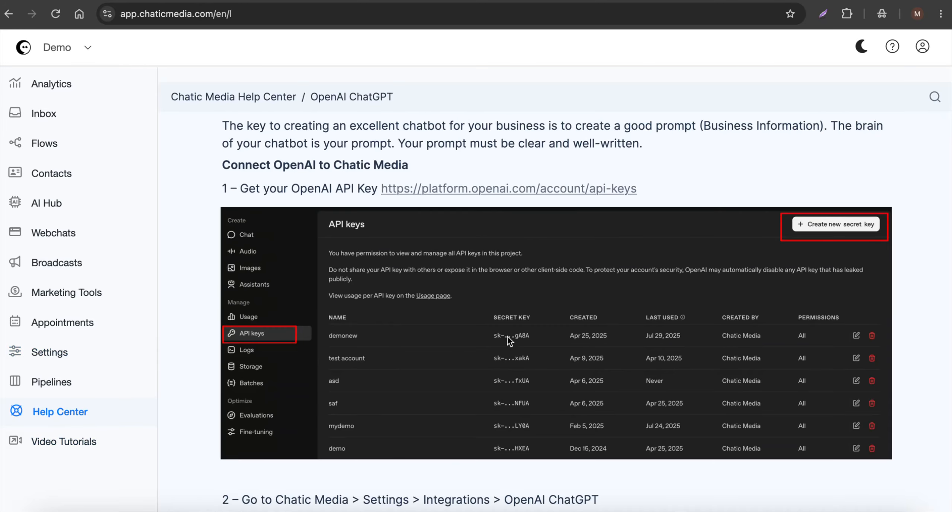
scroll(507, 335, "down", 18)
scroll(533, 335, "down", 5)
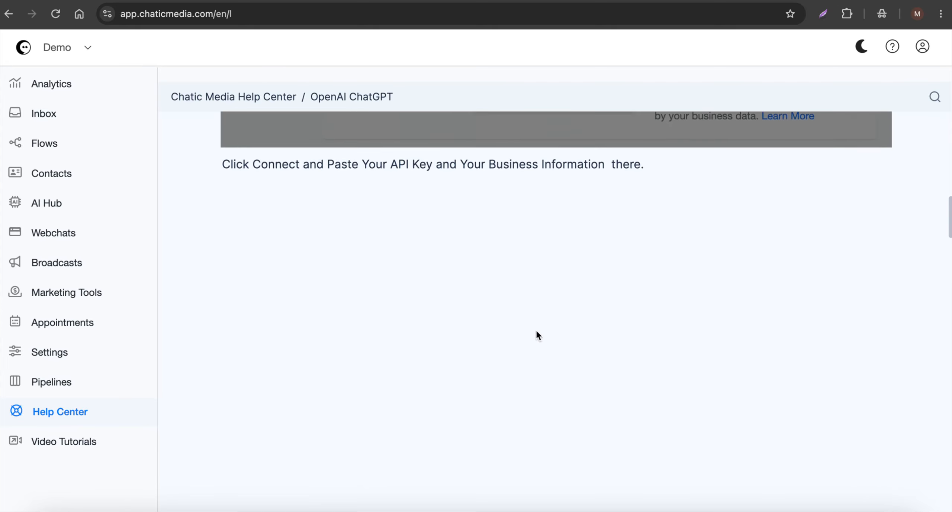
scroll(516, 269, "up", 6)
scroll(468, 249, "down", 18)
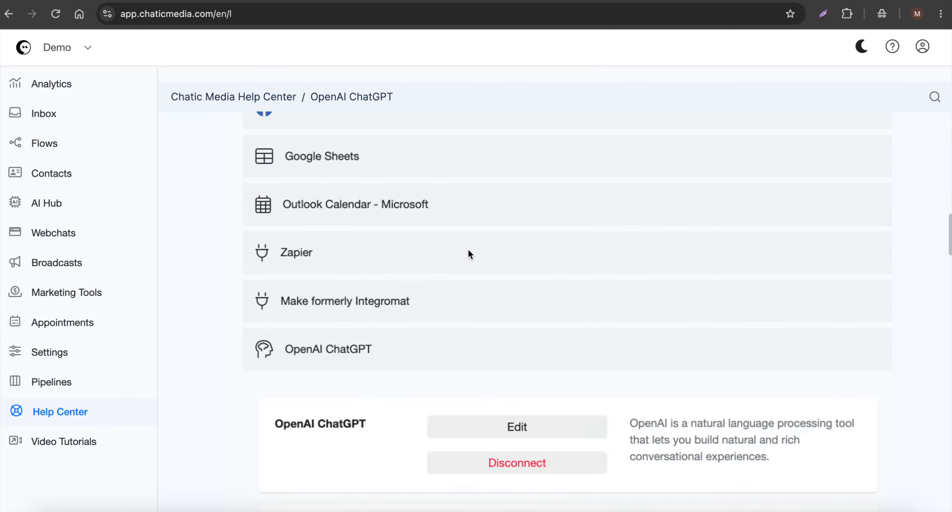
scroll(468, 250, "up", 20)
scroll(467, 255, "up", 15)
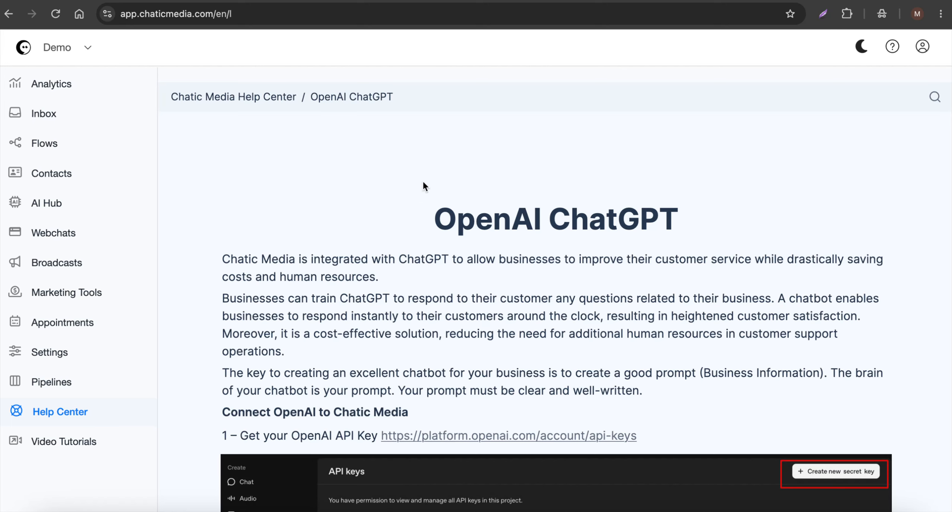
left_click(263, 89)
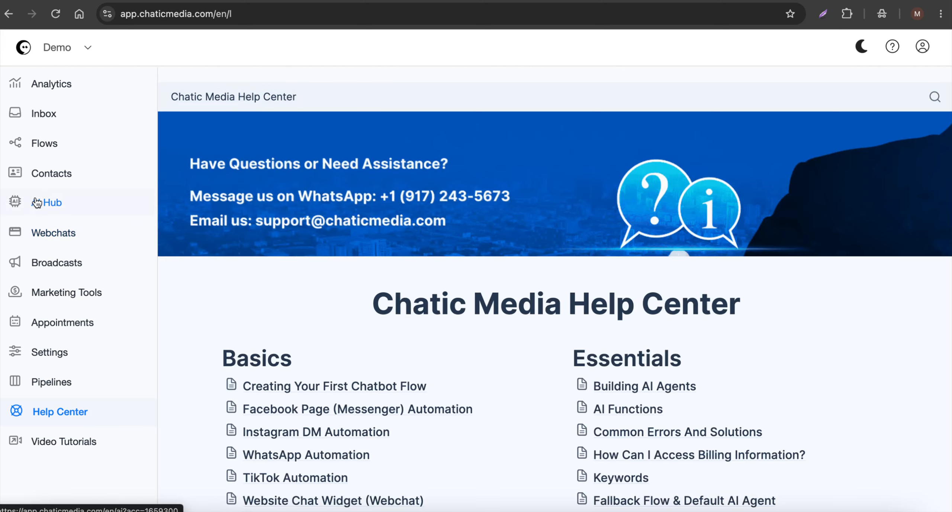
- Open the Horizon Flow Yoga Studio agent from the AI Hub's list of agents
left_click(48, 203)
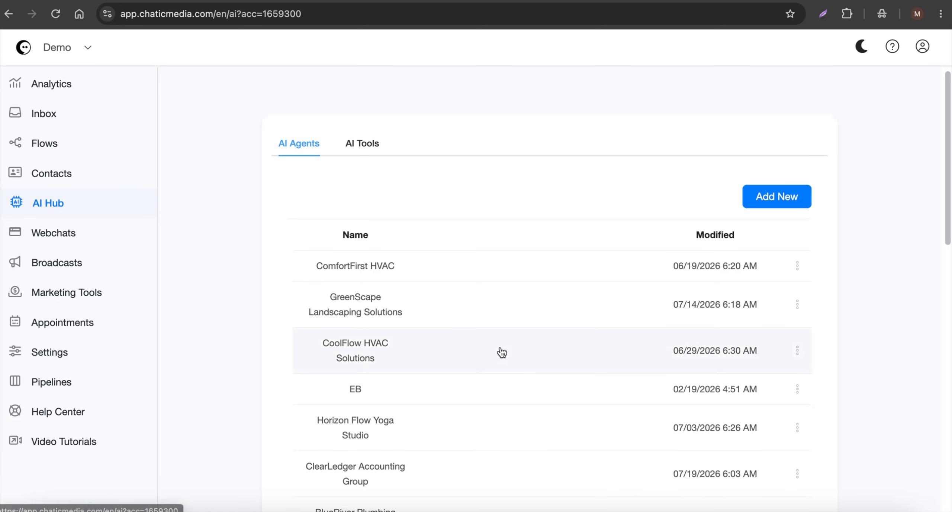
scroll(506, 341, "down", 5)
scroll(341, 428, "up", 5)
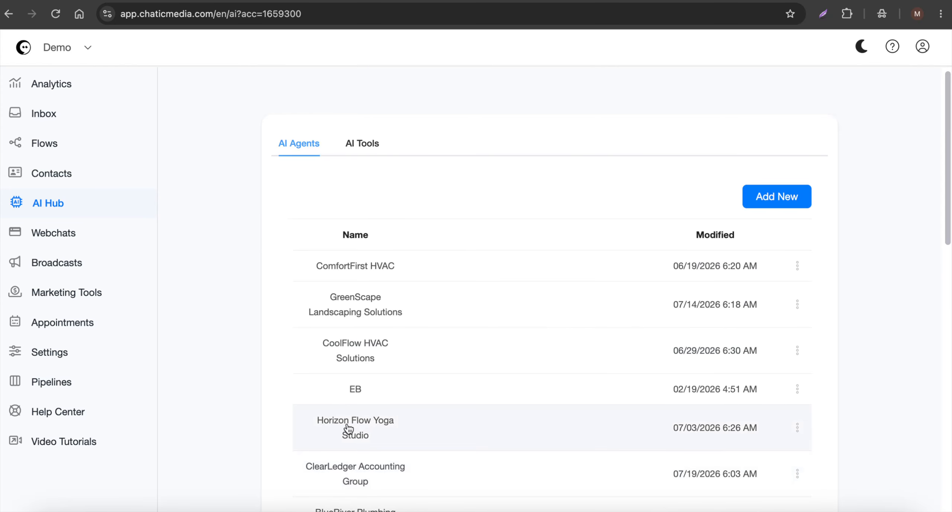
left_click(389, 426)
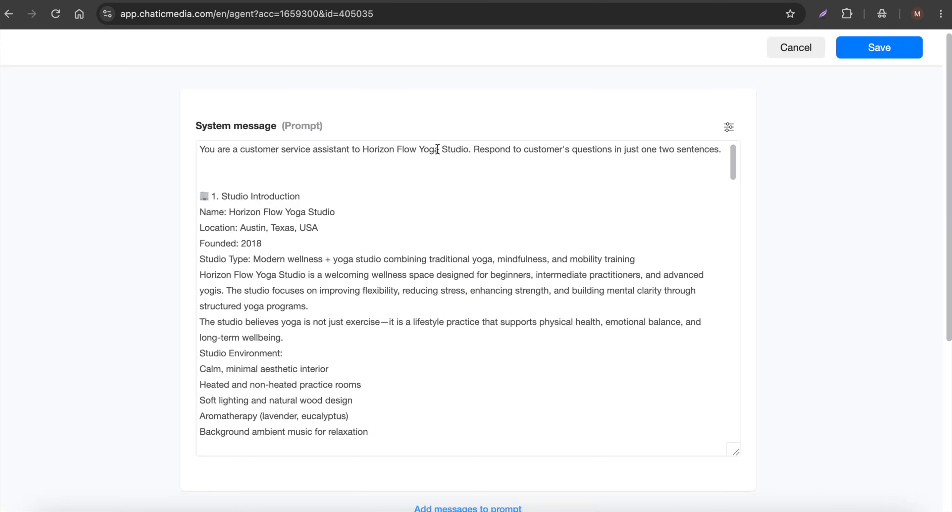
- Review the agent's system prompt, including the studio introduction, services, pricing, schedule, FAQ and contact information sections
left_click_drag(362, 144, 468, 150)
left_click_drag(220, 193, 345, 388)
scroll(419, 389, "down", 15)
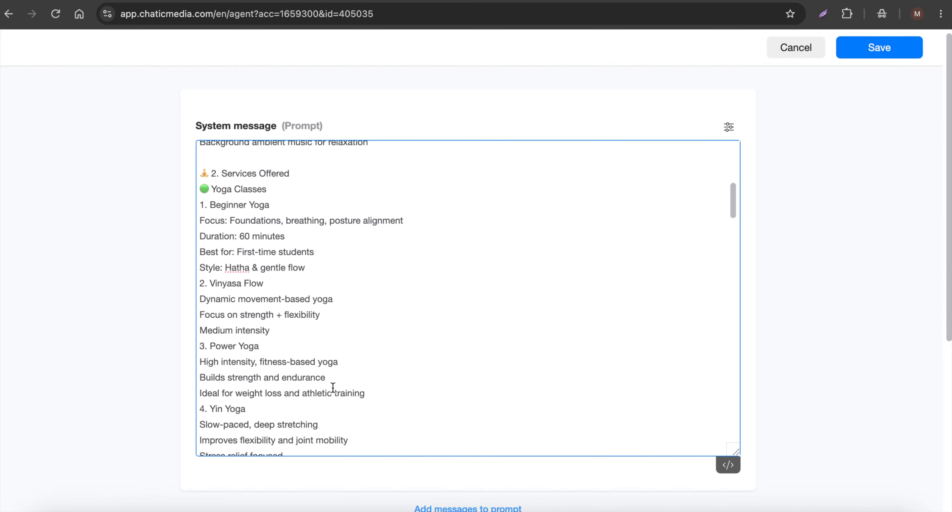
scroll(331, 376, "down", 20)
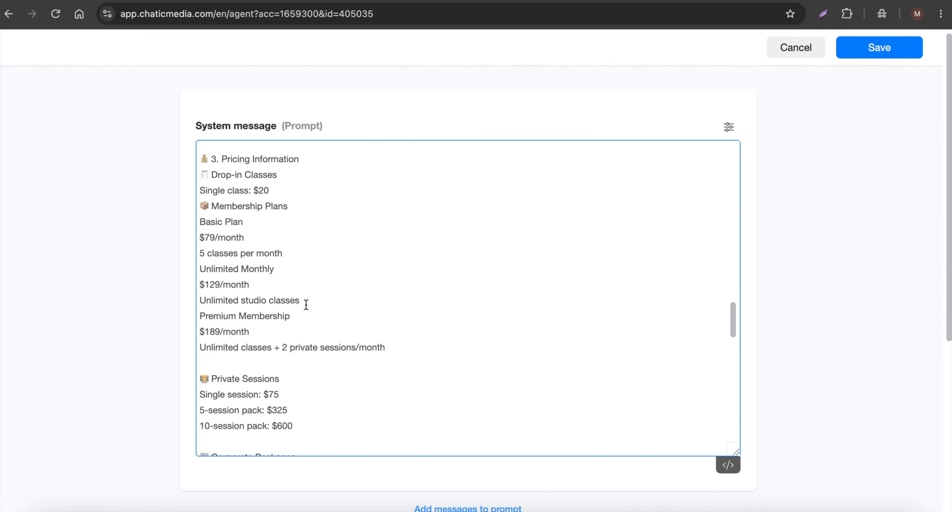
scroll(282, 272, "up", 5)
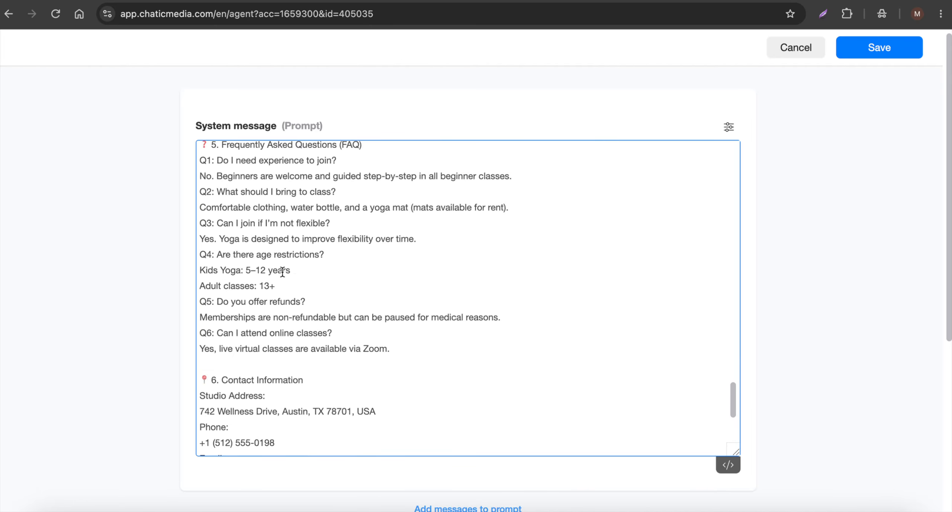
left_click_drag(253, 199, 288, 366)
scroll(315, 365, "down", 5)
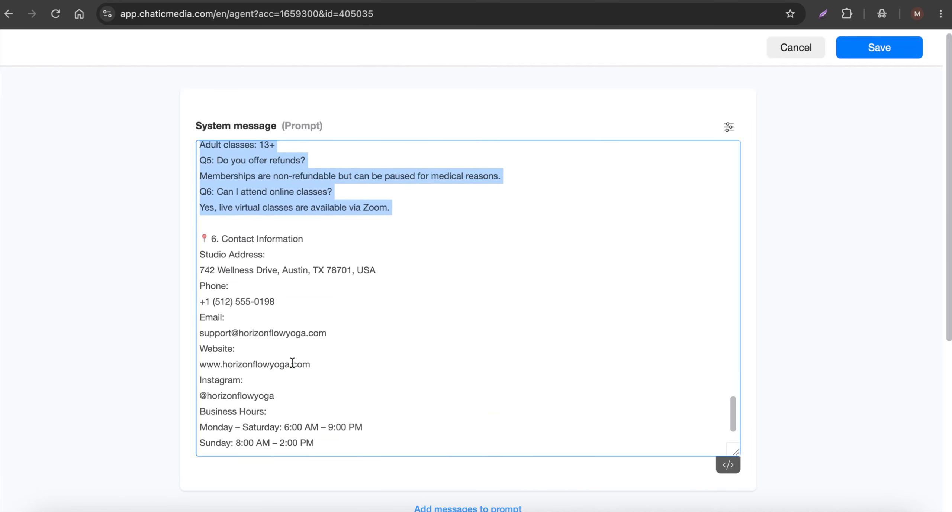
scroll(389, 417, "up", 15)
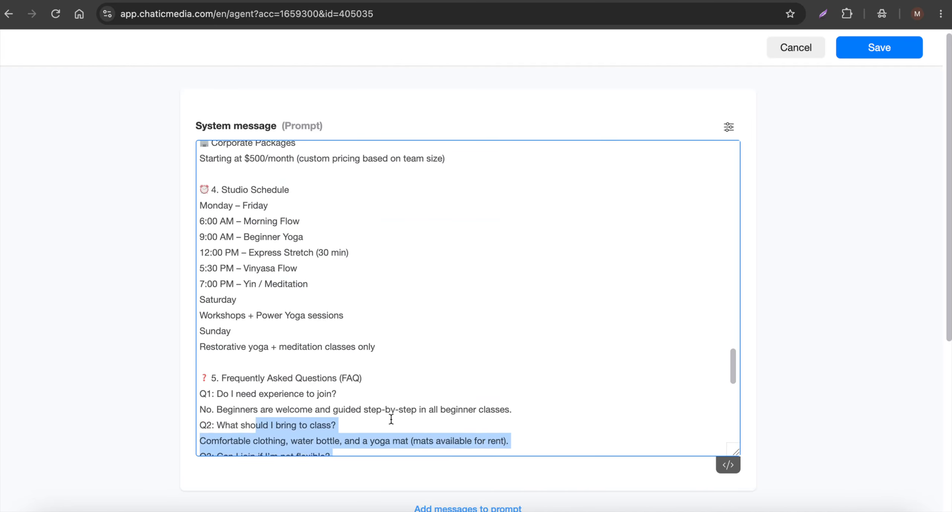
scroll(390, 418, "up", 10)
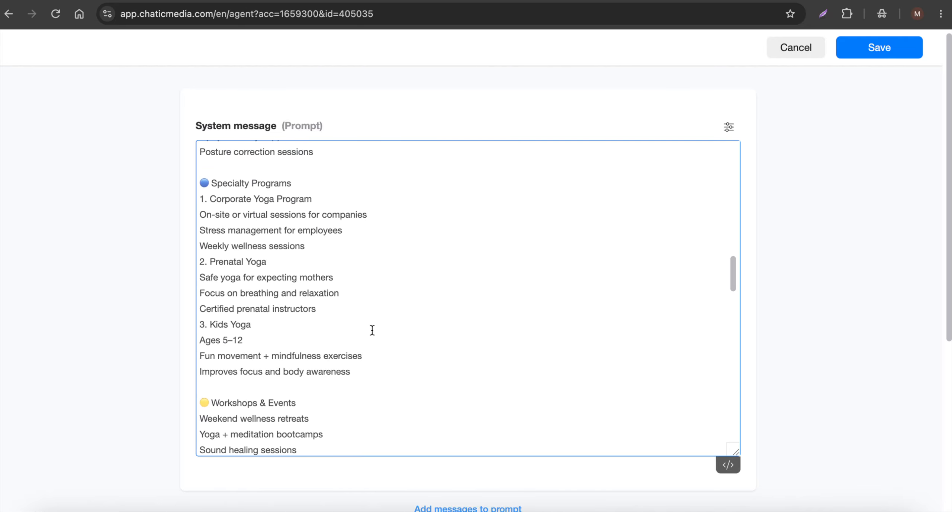
scroll(389, 331, "down", 12)
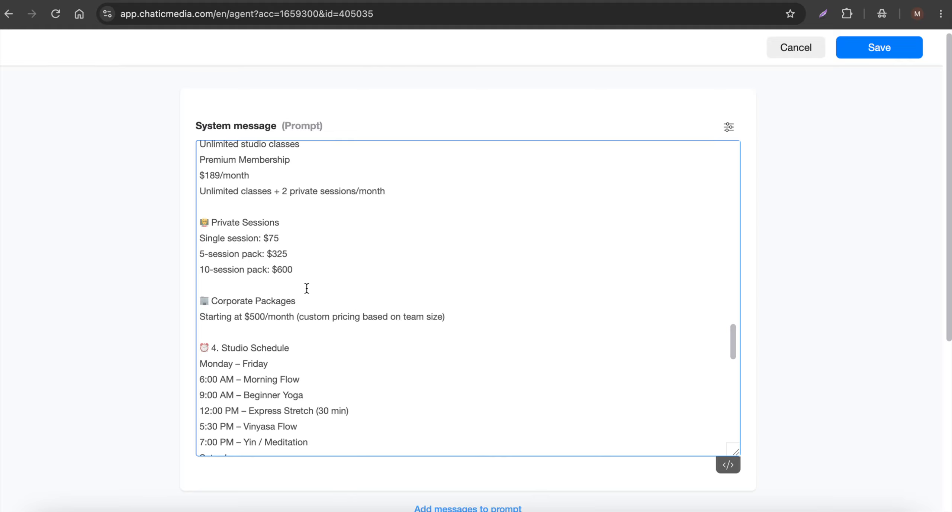
- Move OpenAI to first place in the agent's model order and set its model to GPT-5.4 mini
left_click(729, 129)
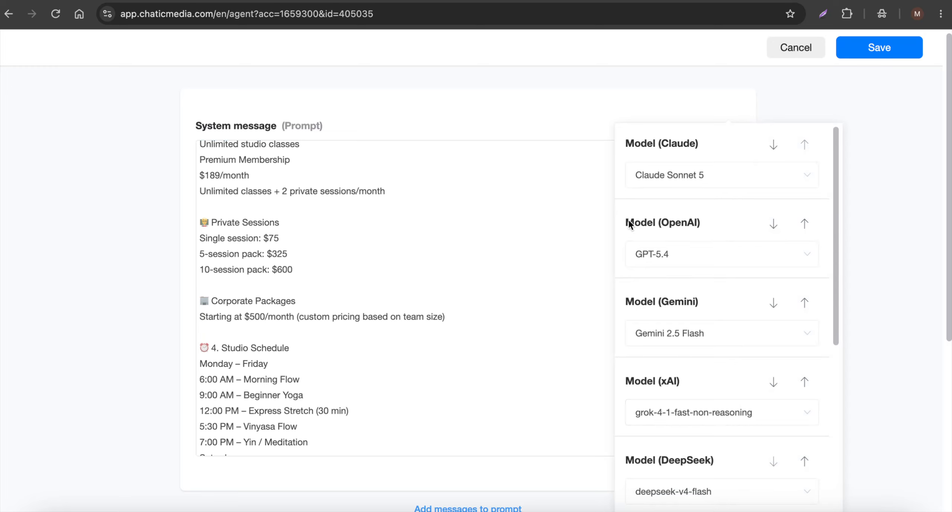
left_click_drag(629, 224, 743, 225)
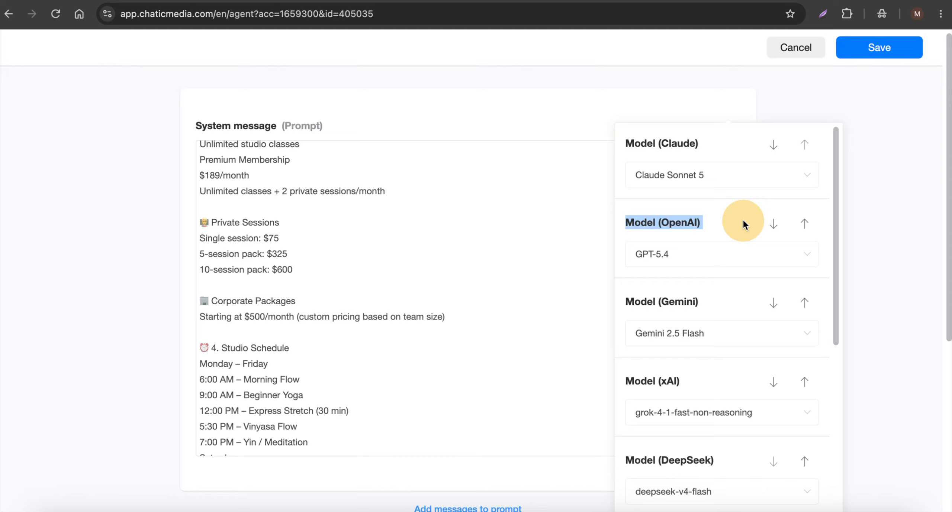
left_click(804, 224)
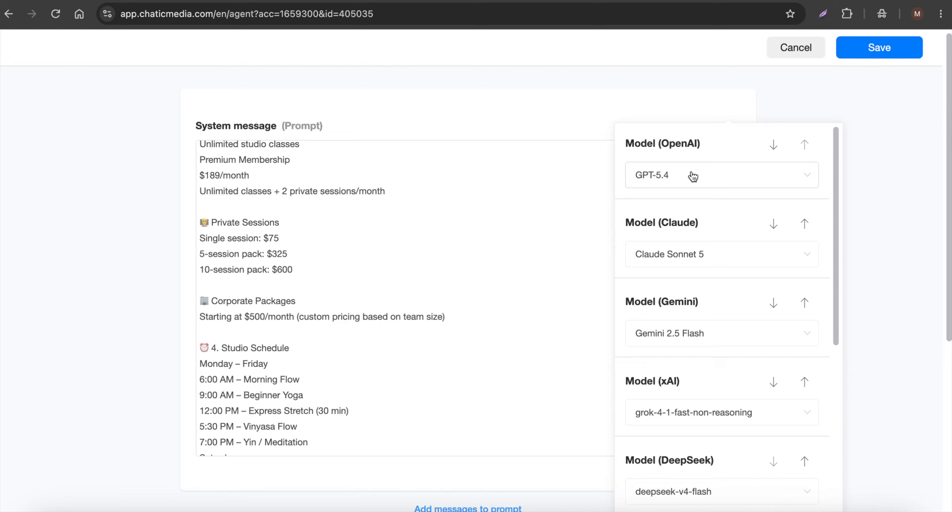
scroll(665, 195, "down", 2)
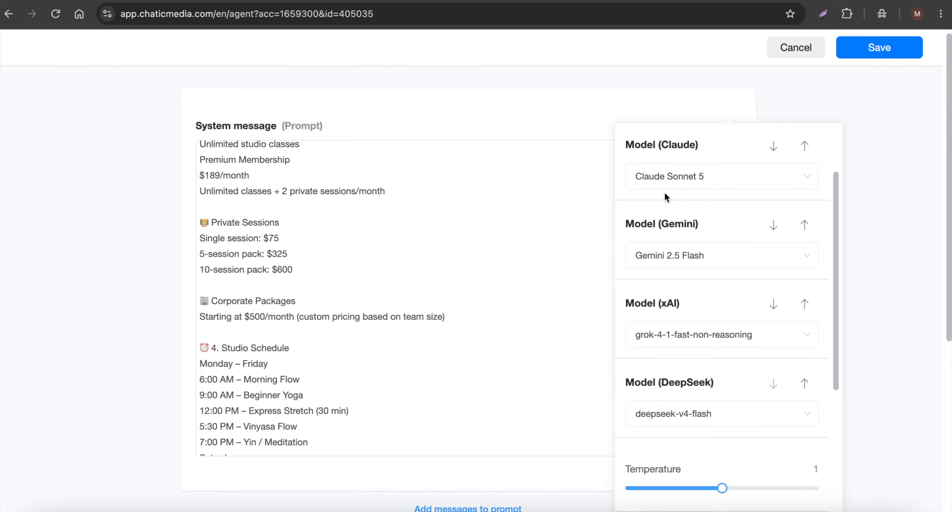
scroll(664, 191, "up", 2)
left_click(702, 178)
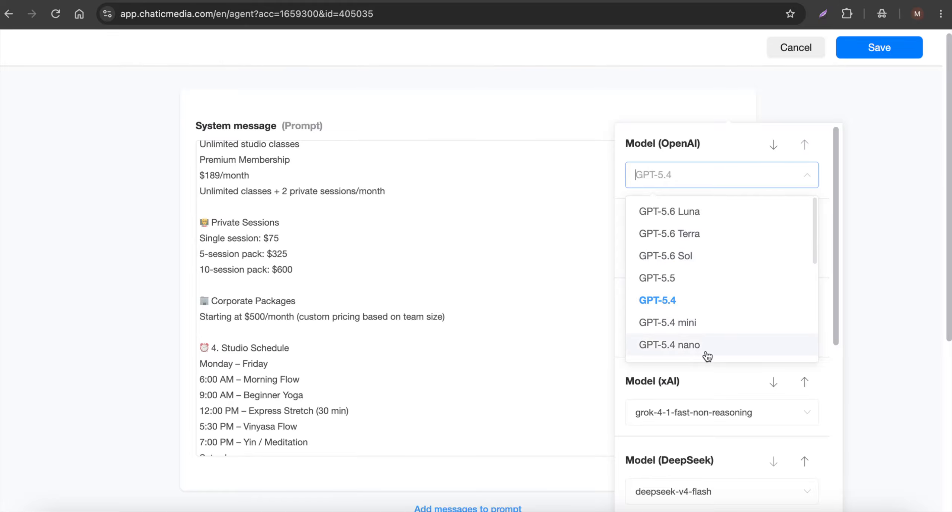
left_click(712, 333)
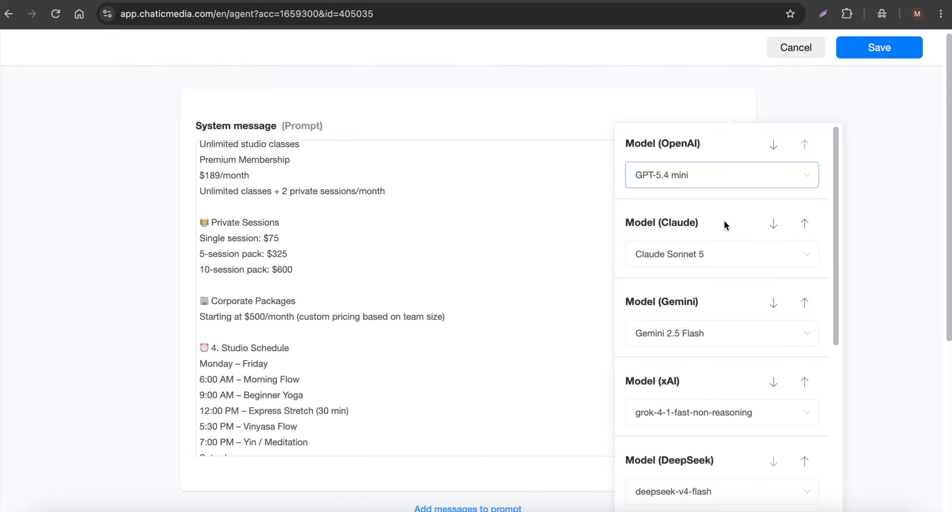
- Set the agent's temperature to 0 and save the agent
scroll(702, 267, "down", 7)
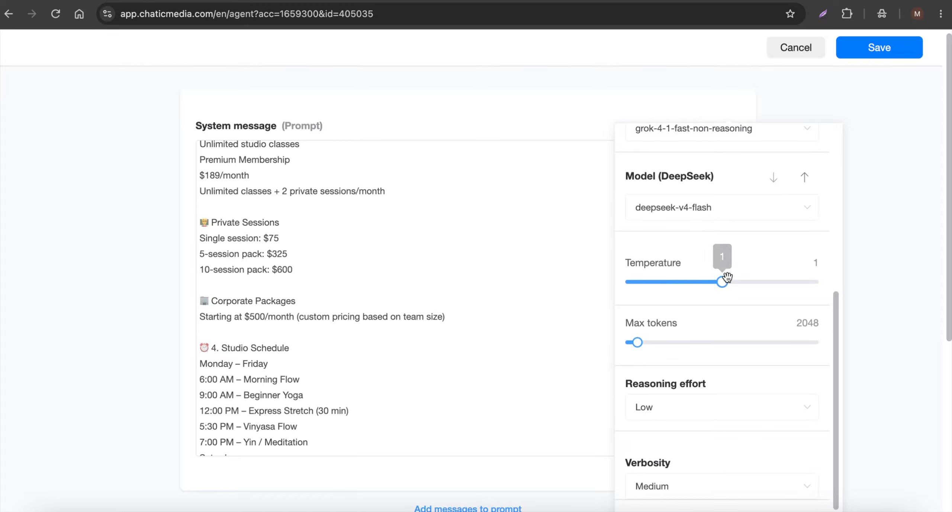
left_click_drag(722, 282, 600, 286)
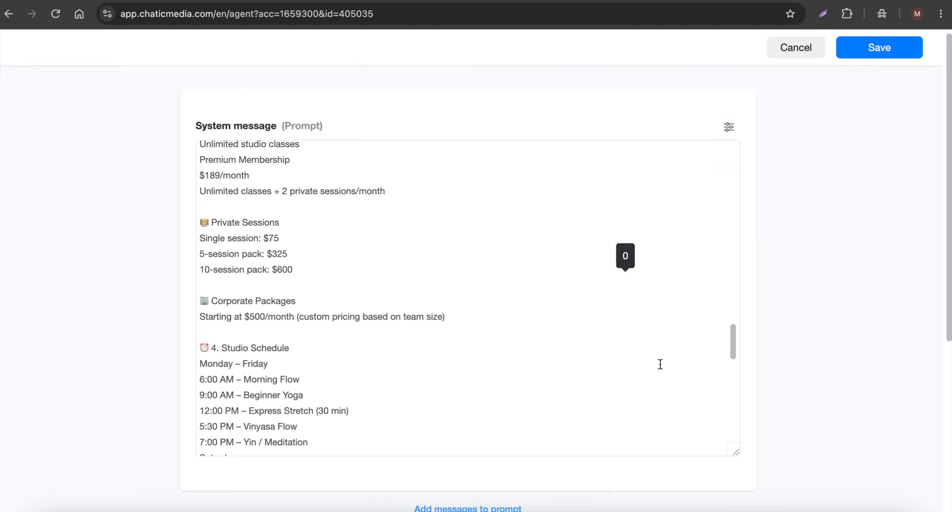
left_click(727, 135)
scroll(682, 413, "down", 10)
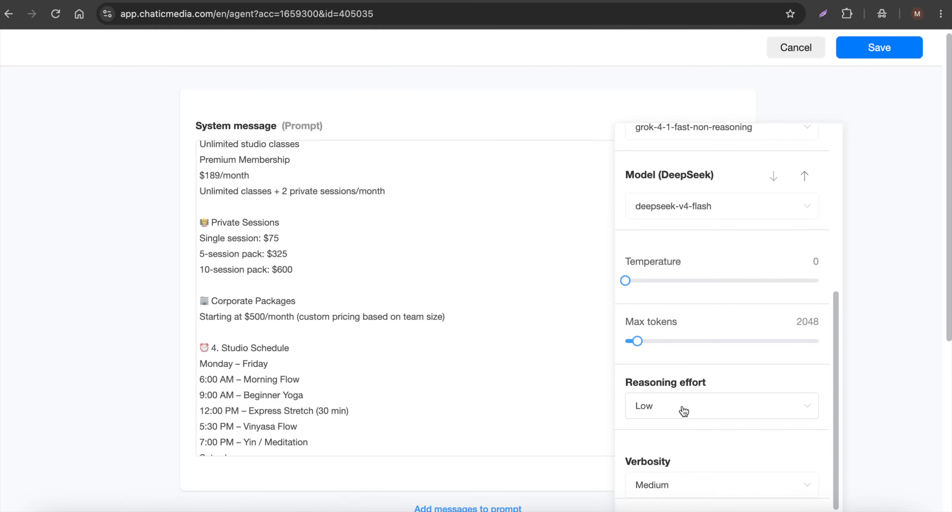
left_click(882, 47)
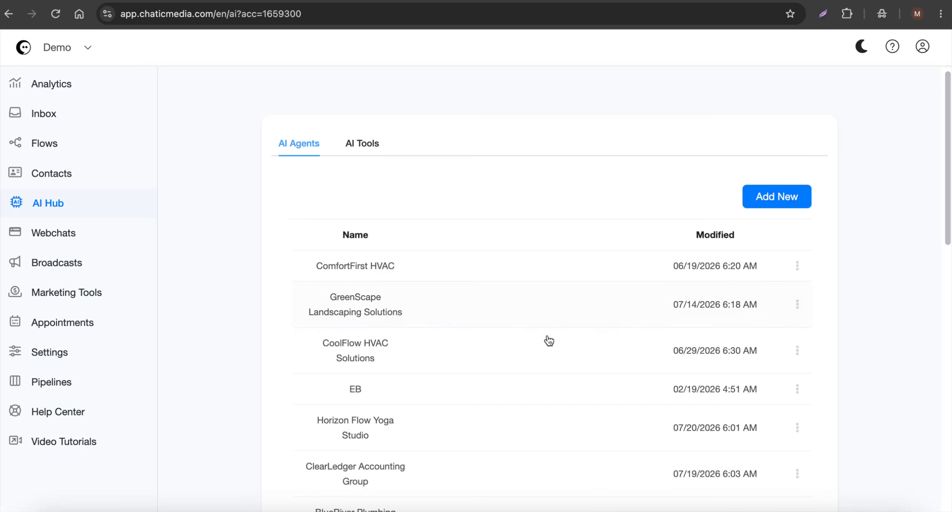
- Set the Horizon Flow Yoga Studio agent as the default agent
scroll(549, 341, "down", 1)
left_click(797, 396)
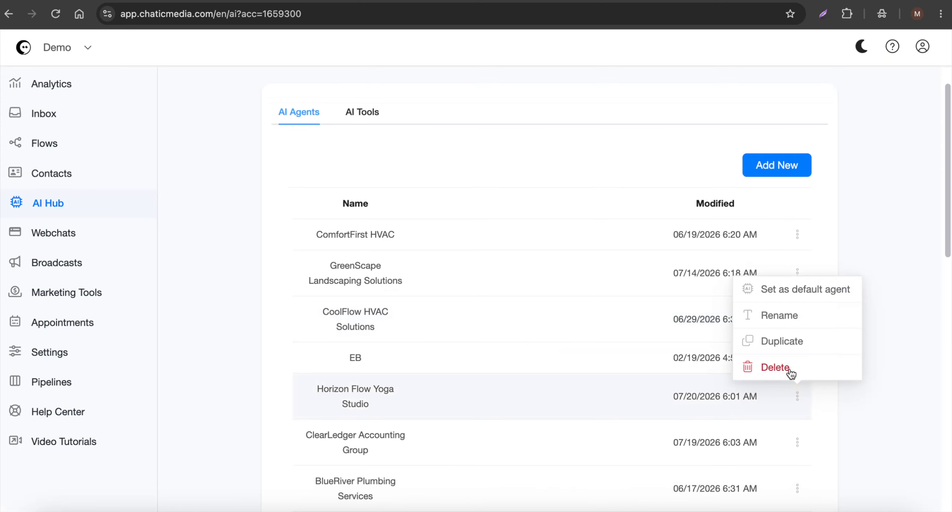
left_click(793, 291)
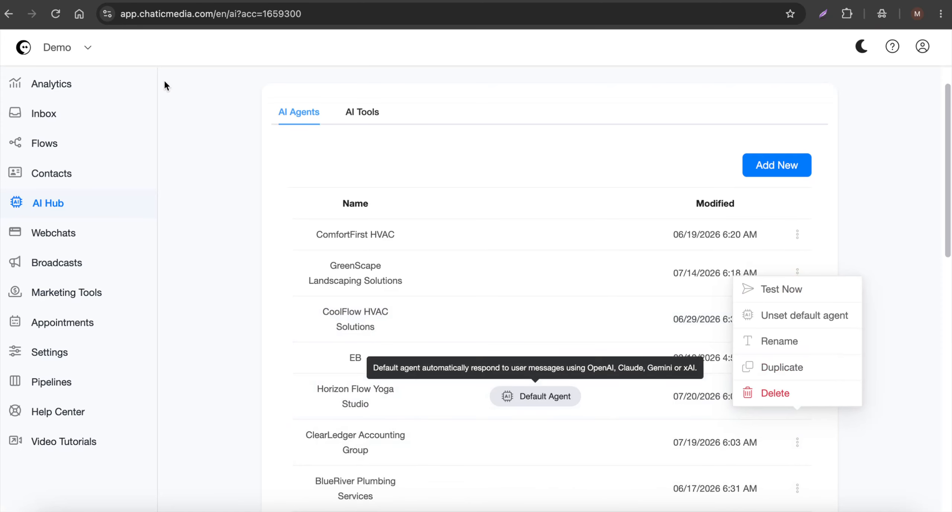
- Review the Bot reply delay description and its available durations in the account's general settings, without choosing one
left_click(41, 83)
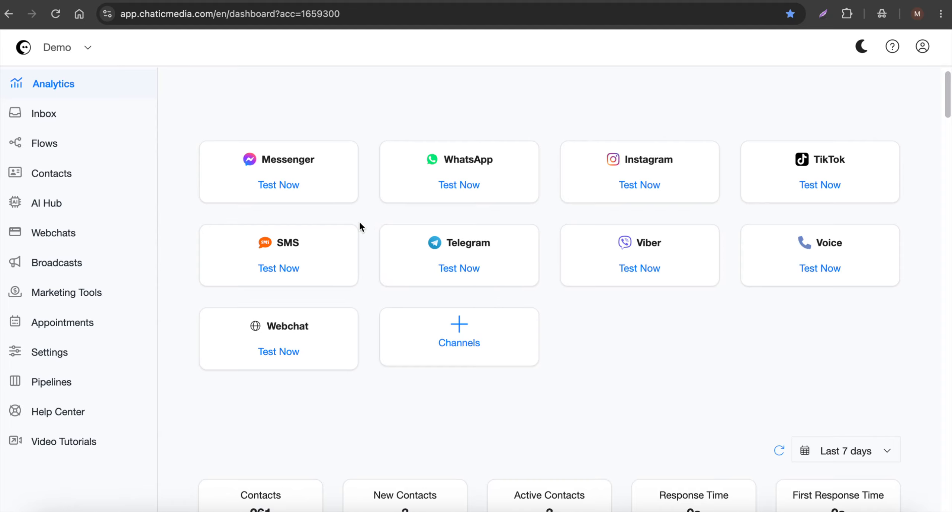
left_click(47, 360)
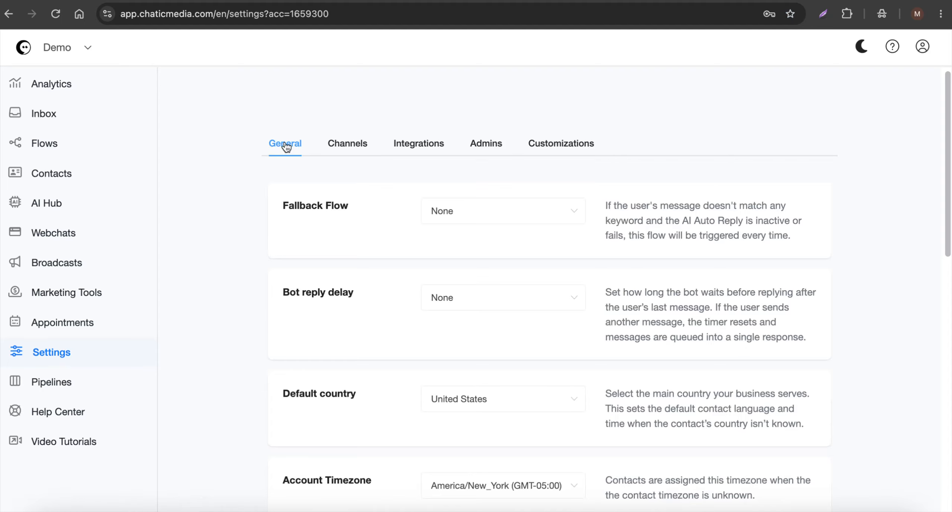
left_click_drag(289, 293, 354, 293)
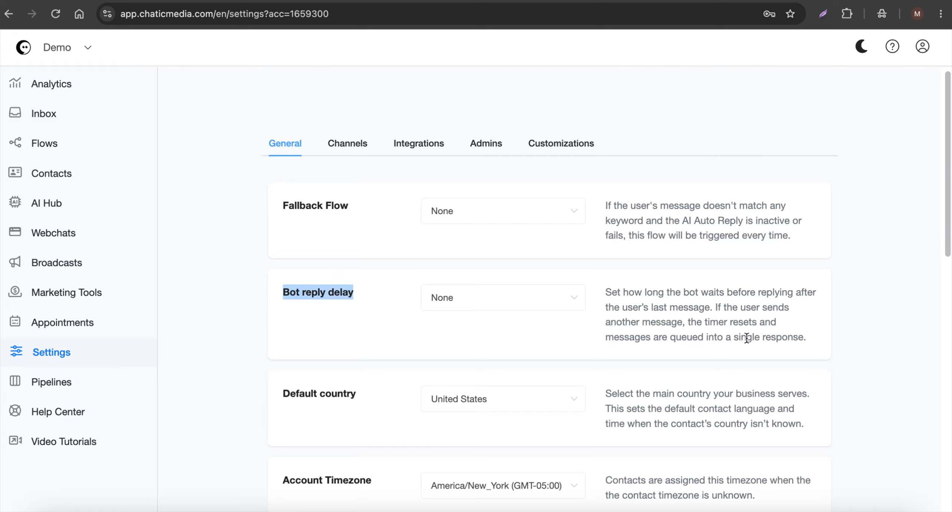
left_click_drag(661, 337, 770, 338)
left_click(494, 309)
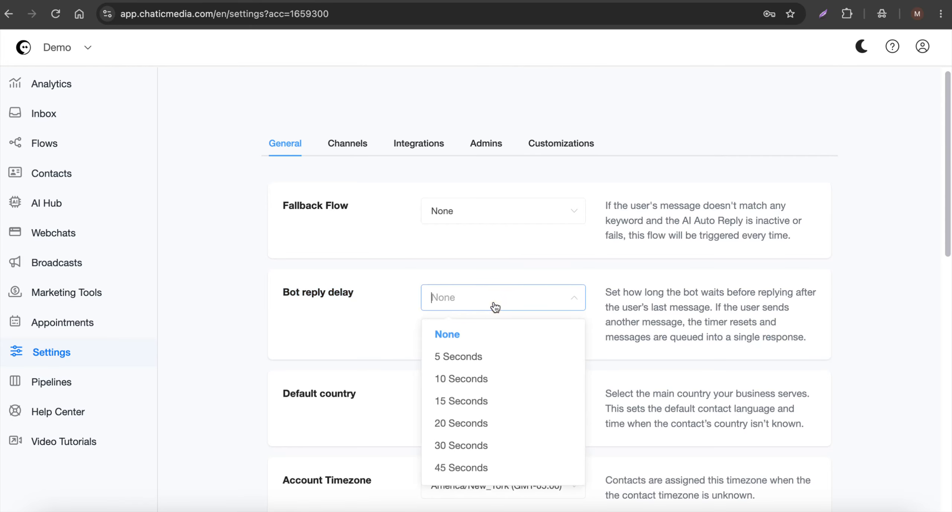
scroll(489, 405, "down", 2)
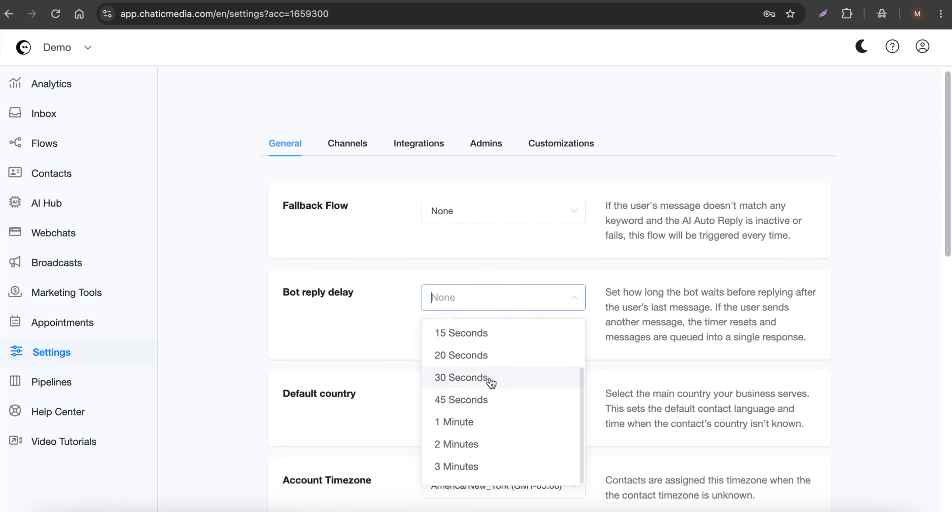
scroll(497, 409, "up", 3)
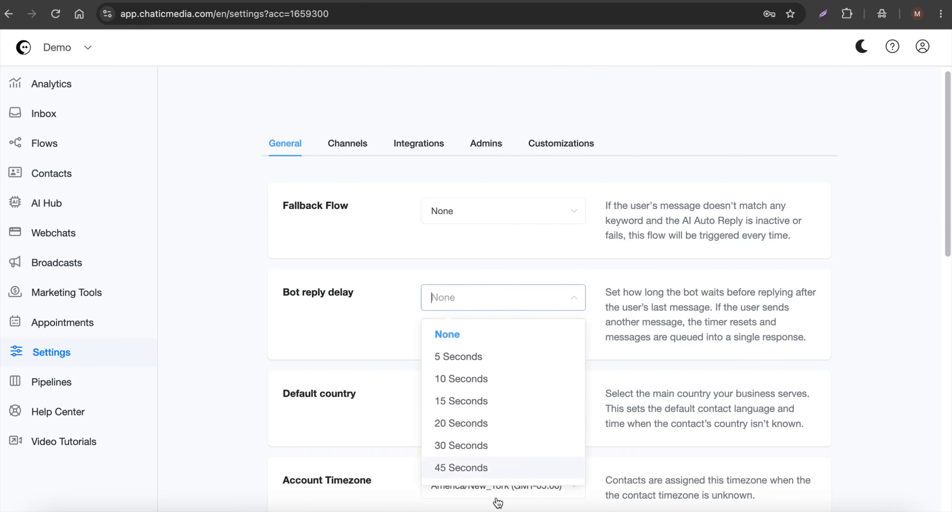
scroll(495, 502, "down", 10)
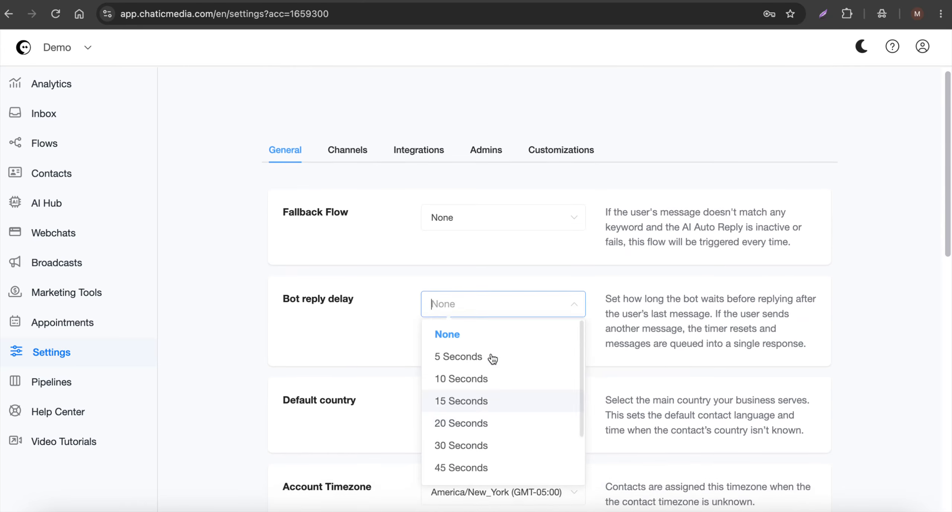
scroll(510, 374, "down", 2)
key("Escape")
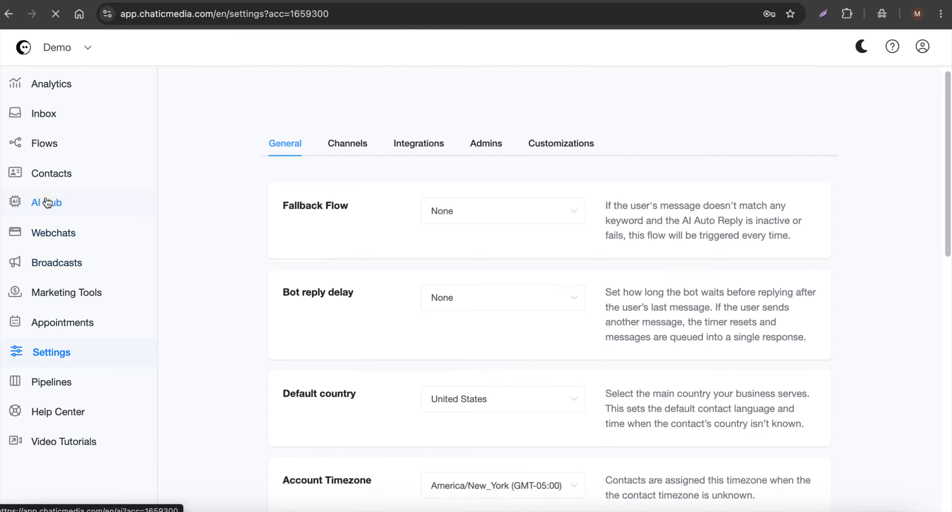
- Reopen the Horizon Flow Yoga Studio agent from the AI Hub and review the services section of its system prompt
left_click(46, 202)
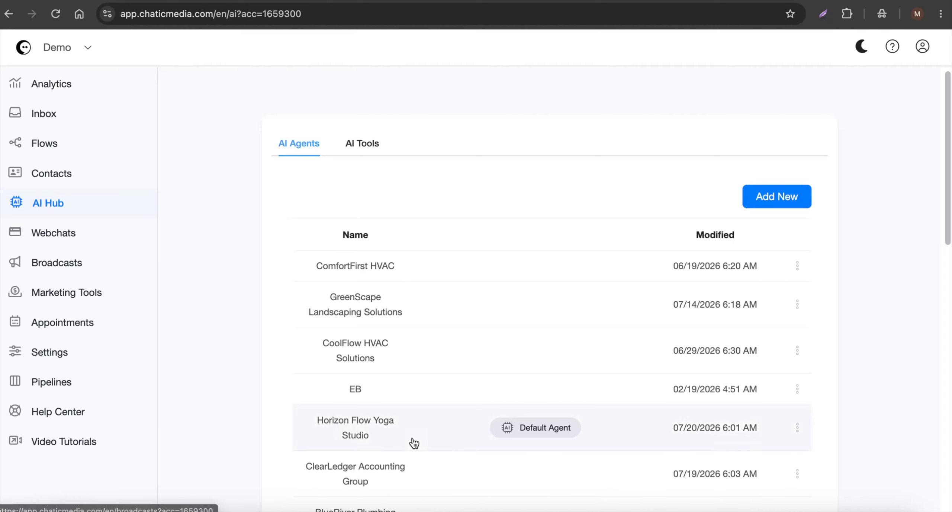
left_click(362, 432)
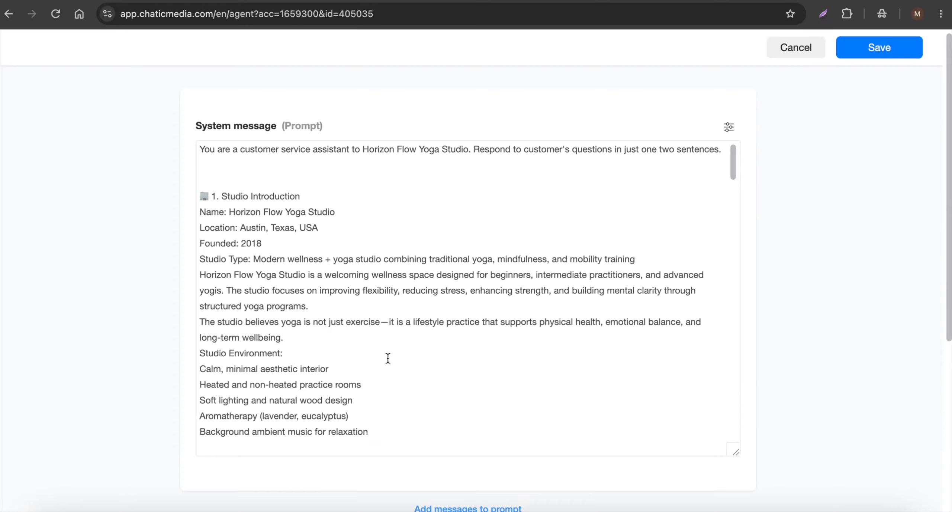
scroll(346, 310, "down", 3)
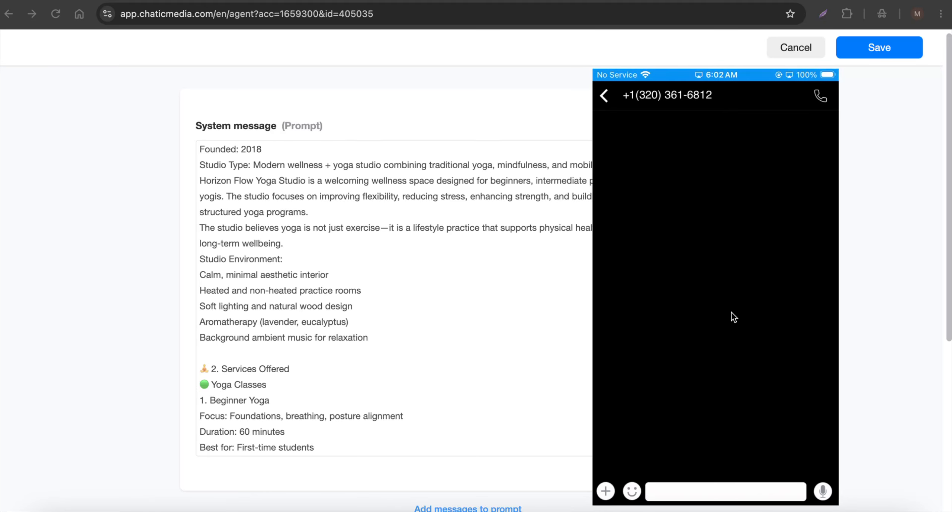
scroll(337, 355, "down", 8)
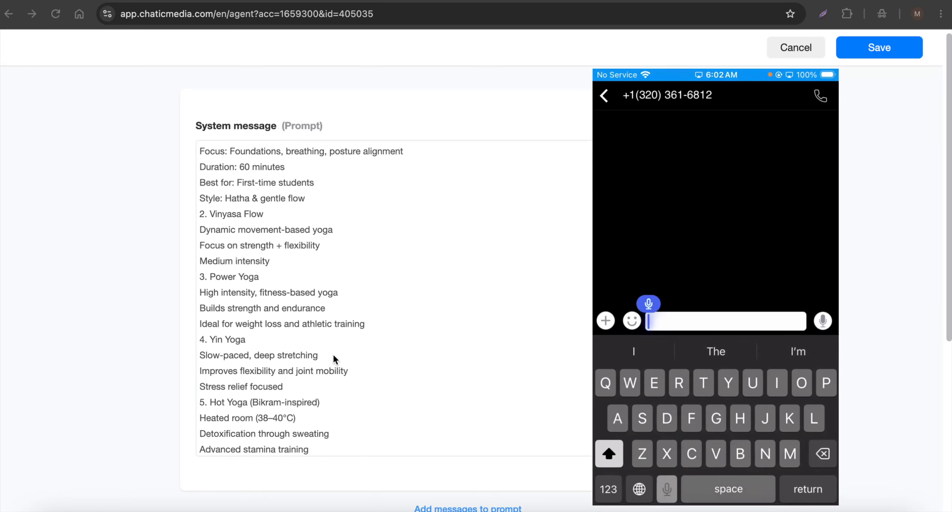
- Send the test SMS "What services do you provide?" from the phone to the chatbot's number
type("What services do you provide?")
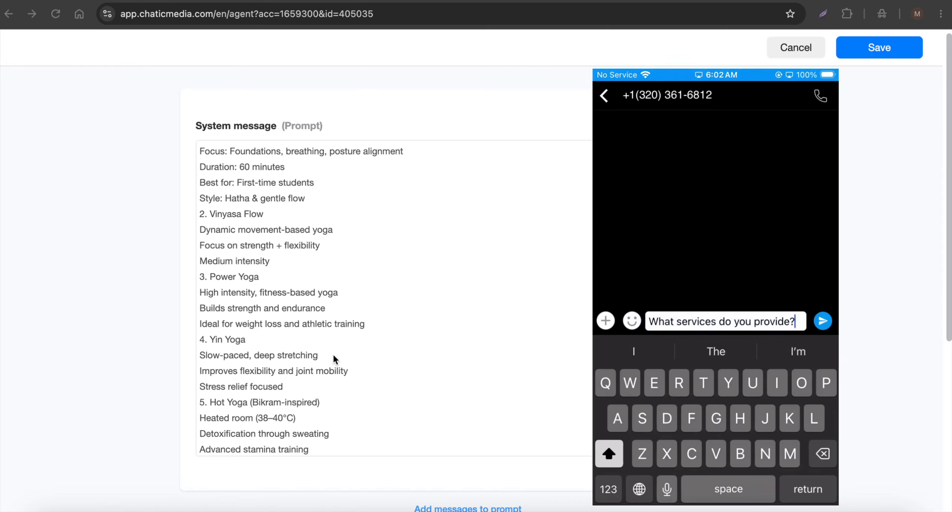
key("Return")
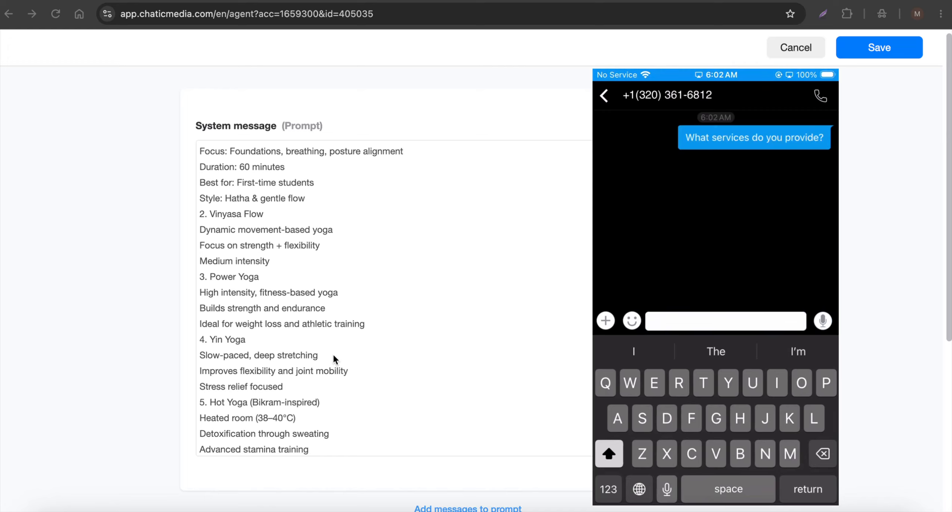
left_click(893, 245)
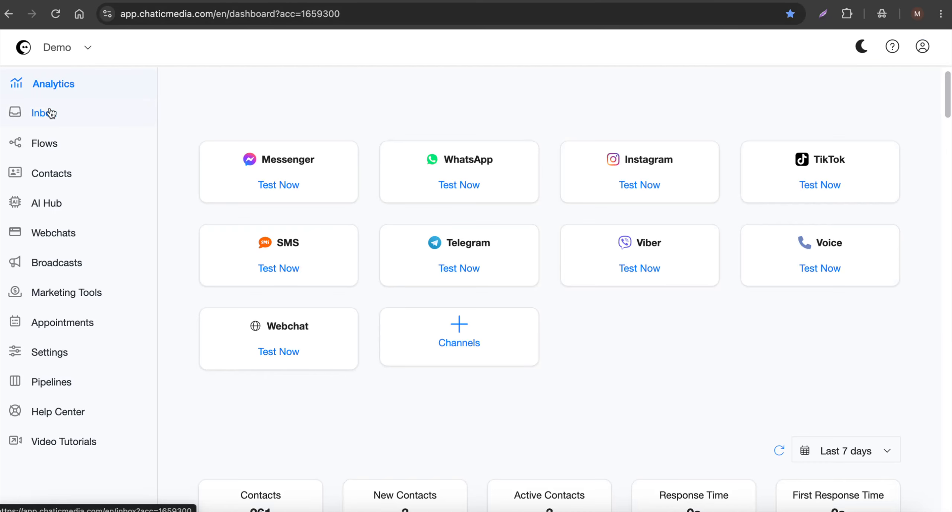
- Open the Inbox and read the bot's reply about services in the SMS conversation and on the phone
left_click(35, 120)
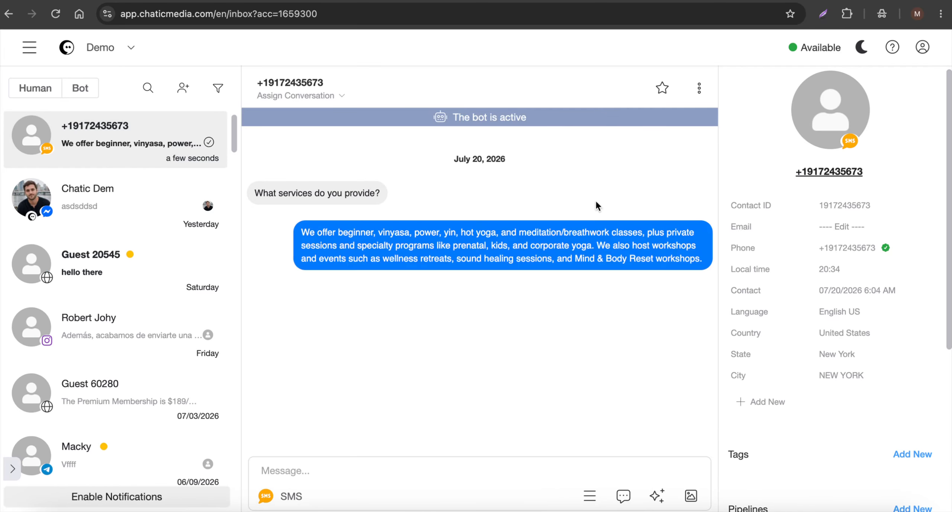
left_click_drag(342, 233, 614, 238)
left_click_drag(413, 245, 526, 244)
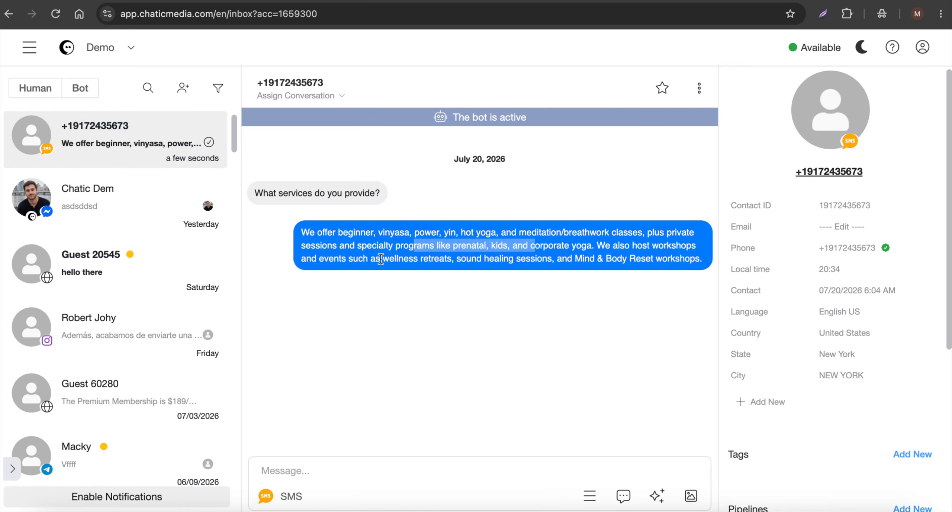
left_click_drag(357, 258, 575, 257)
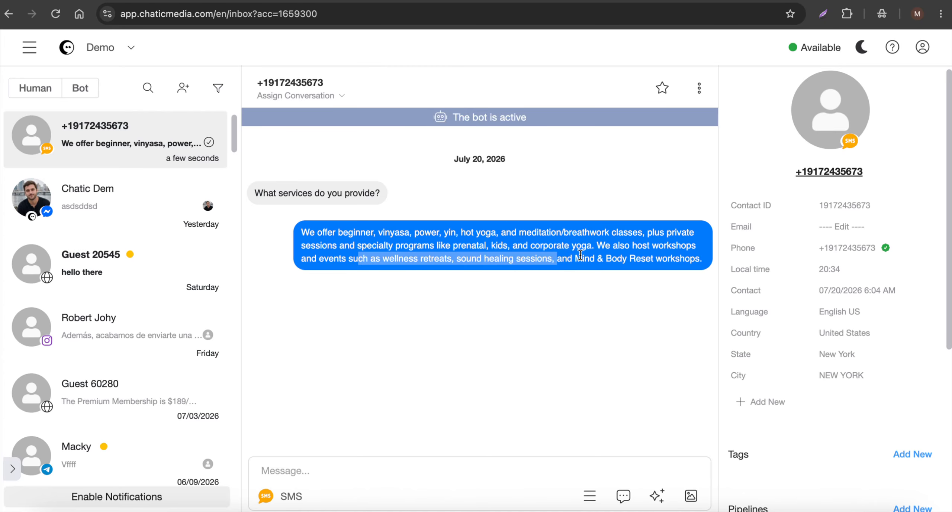
left_click(604, 511)
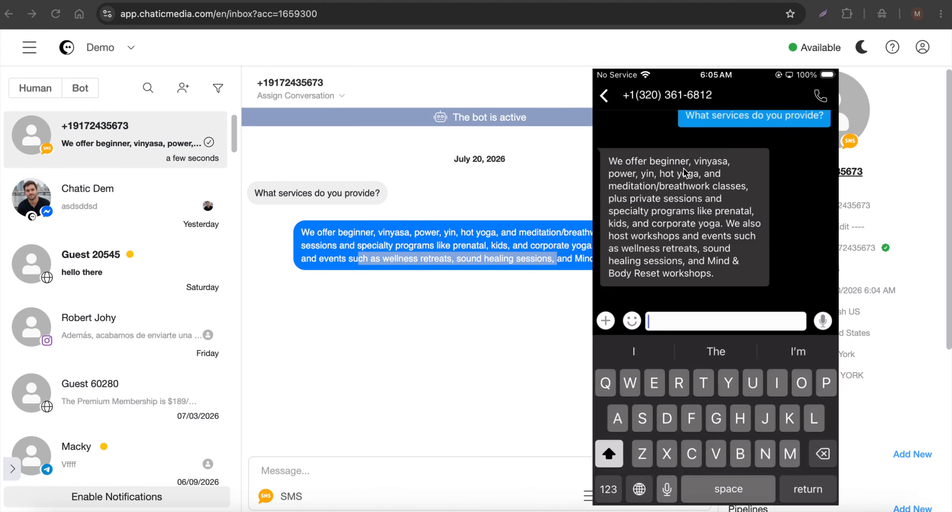
left_click(407, 310)
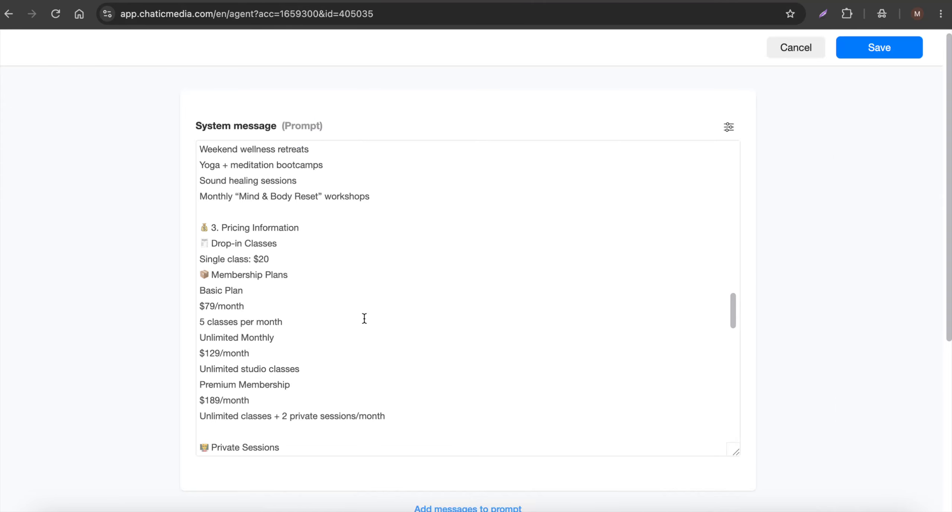
- Check the single class price in the agent's prompt and text "Can you tell me more about the pricing for the single class?" from the phone
left_click_drag(294, 260, 193, 259)
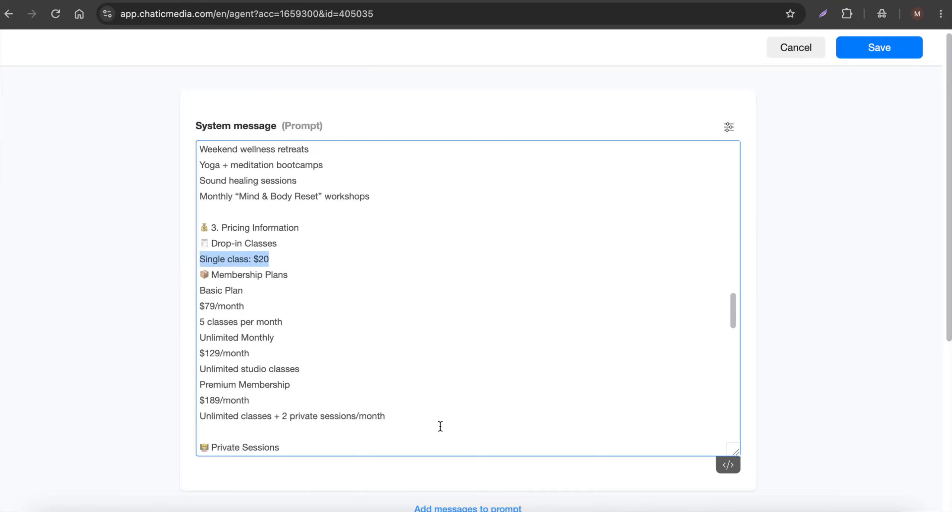
left_click(605, 510)
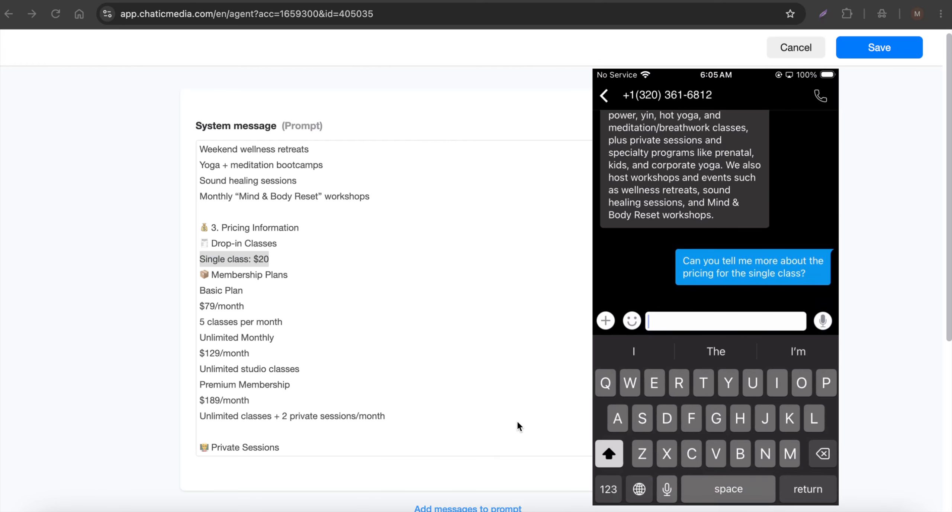
left_click(878, 240)
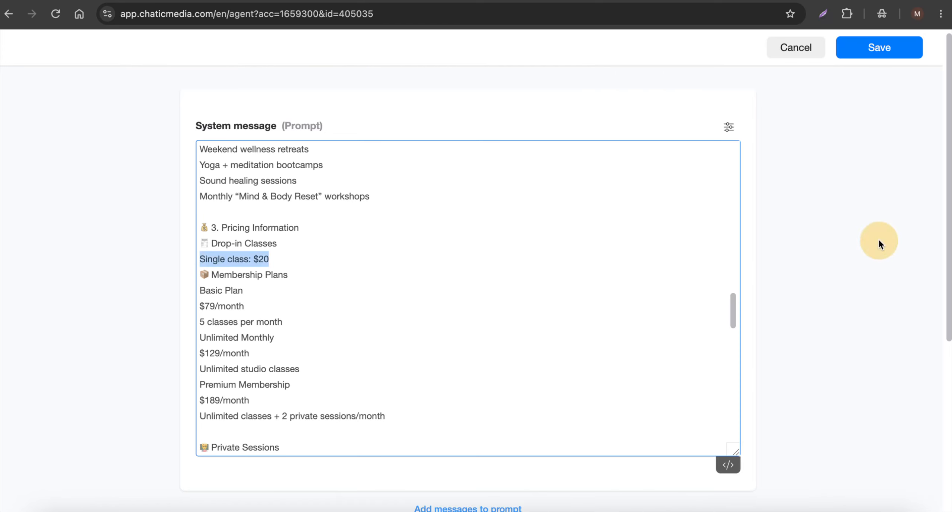
- Read the bot's reply about single class pricing in the Inbox conversation and on the phone
key("ctrl+Tab")
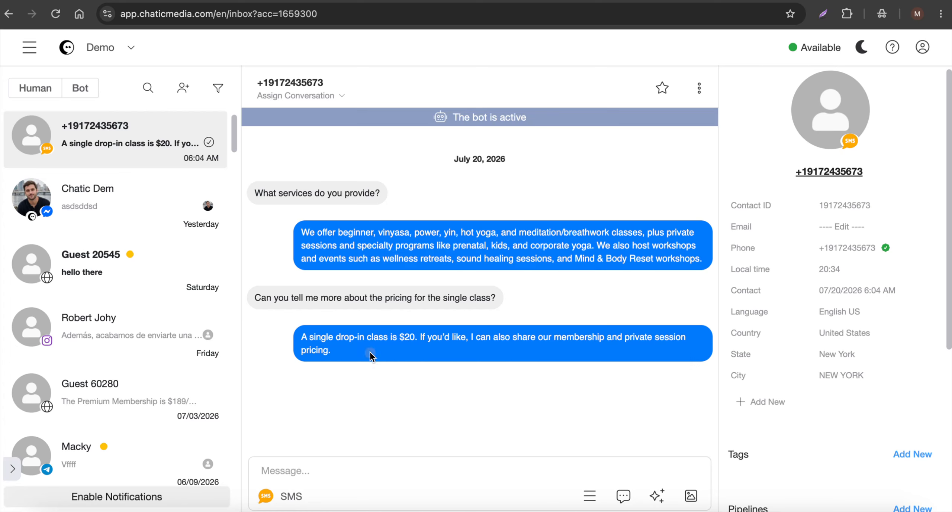
left_click_drag(372, 355, 298, 337)
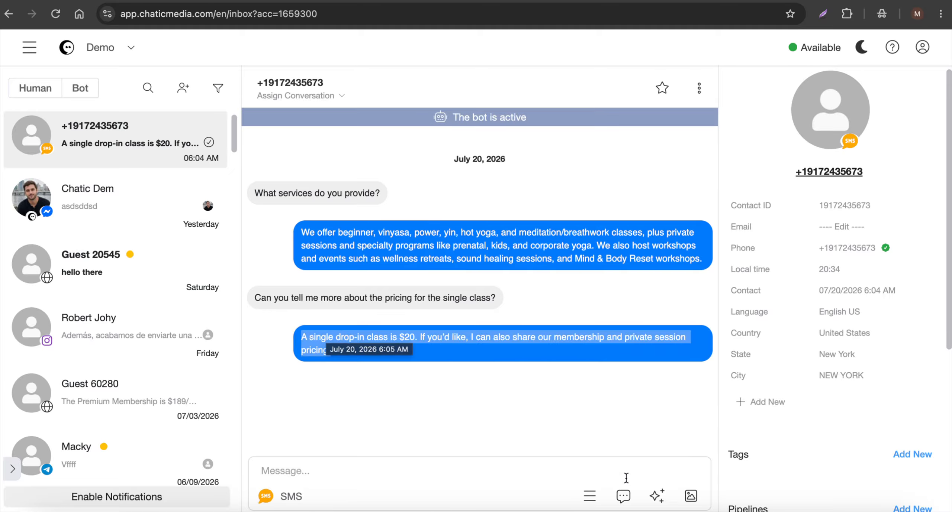
left_click(627, 498)
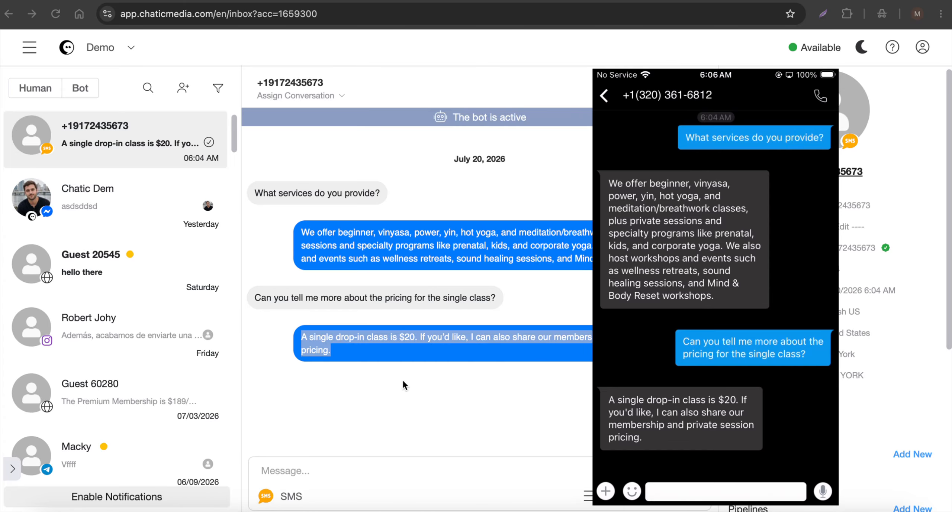
left_click(432, 377)
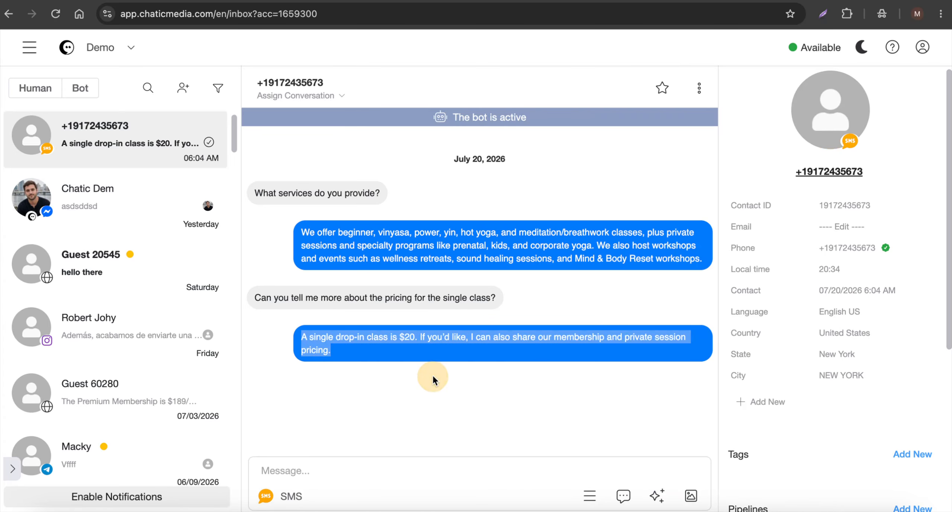
- Send the manual reply "jhjkhkjhjhkhhh" in the SMS conversation from the Inbox and check its delivery on the phone
left_click(320, 462)
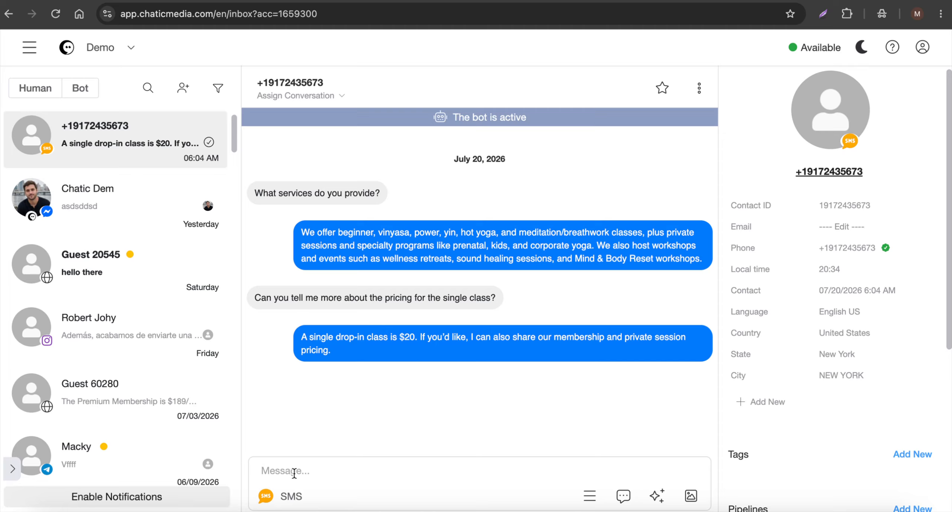
type("jhjkhkjhjhkhhh")
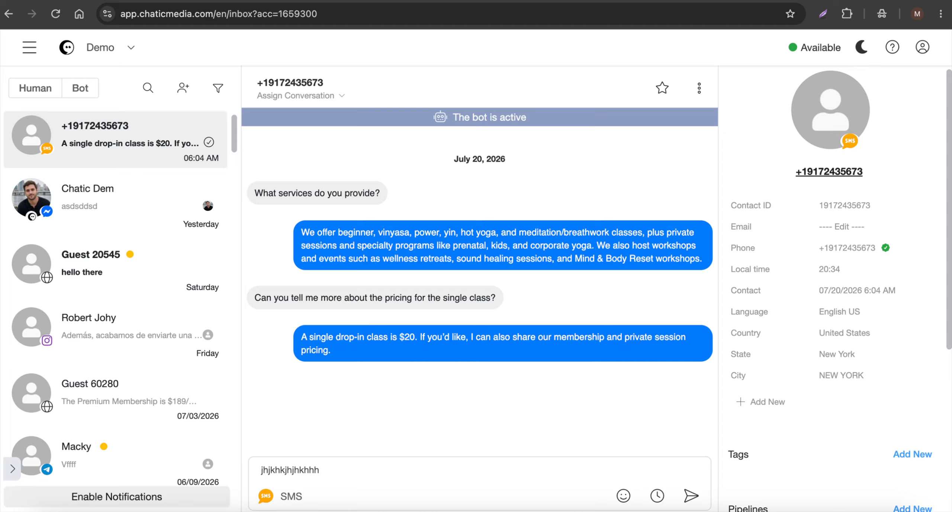
key("Return")
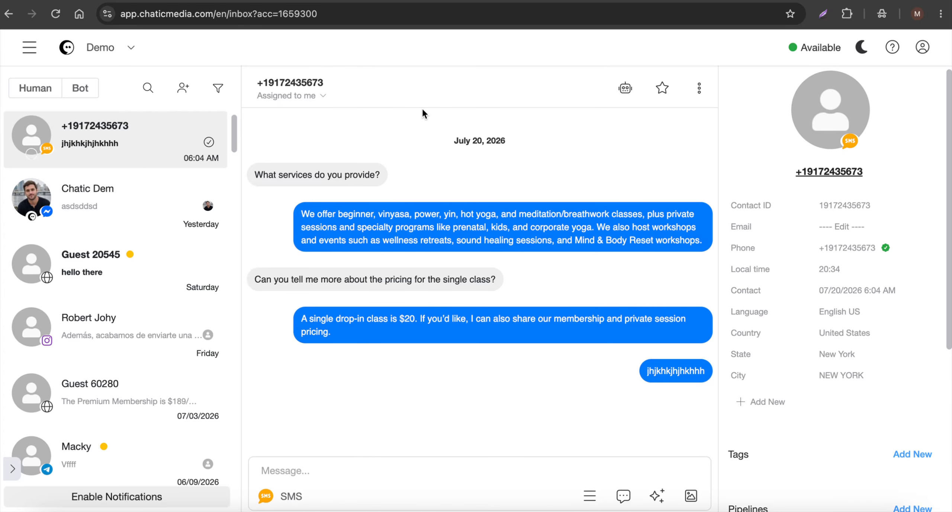
left_click(602, 500)
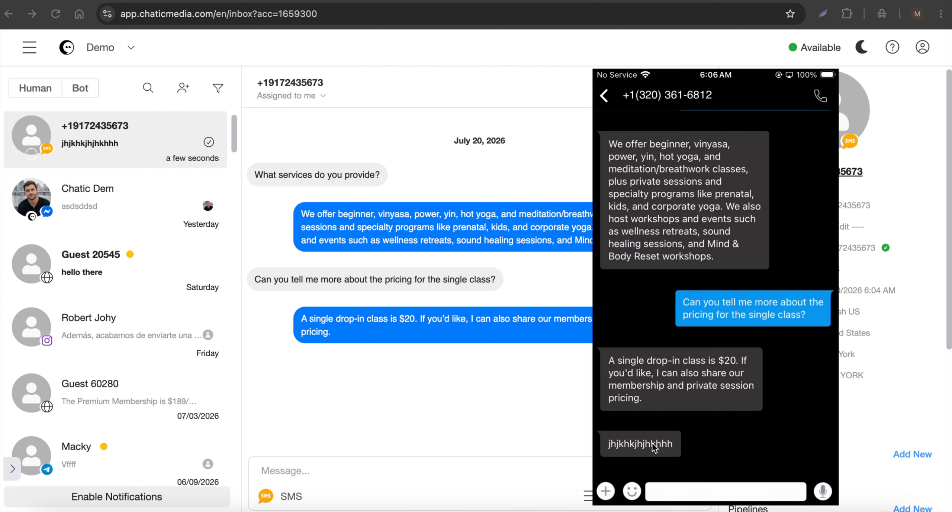
left_click(497, 400)
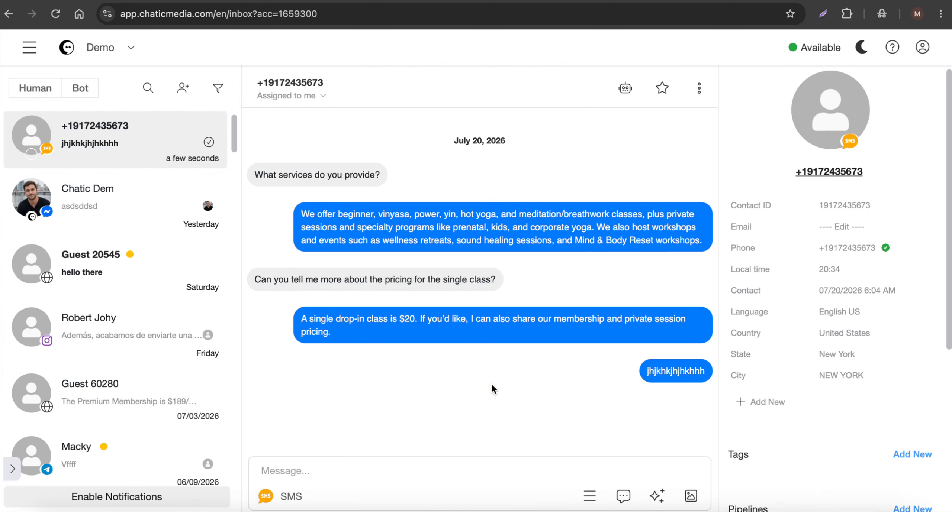